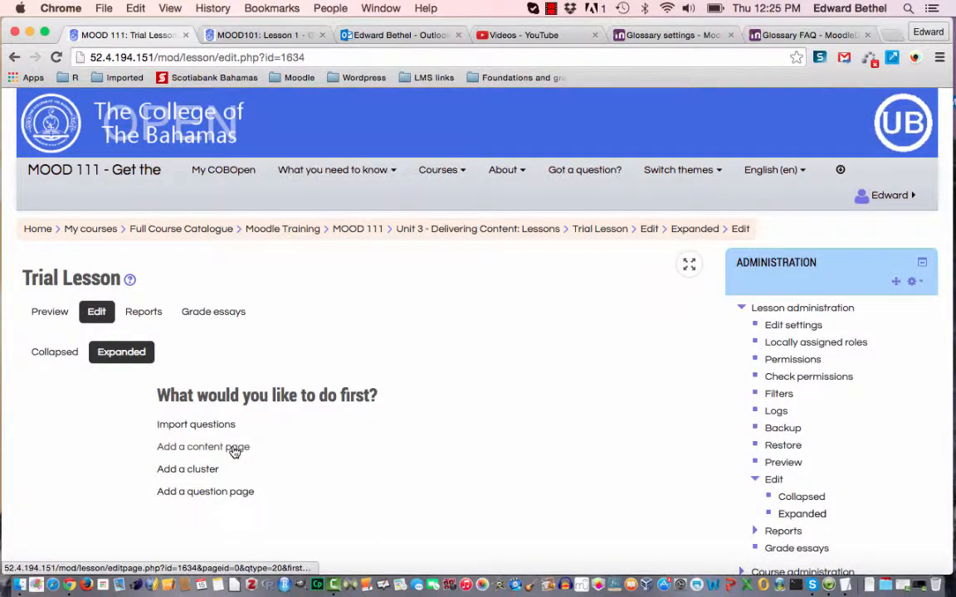
Step: Start a new content page in the Trial Lesson and look through its form down to the Content 4 section
click(235, 449)
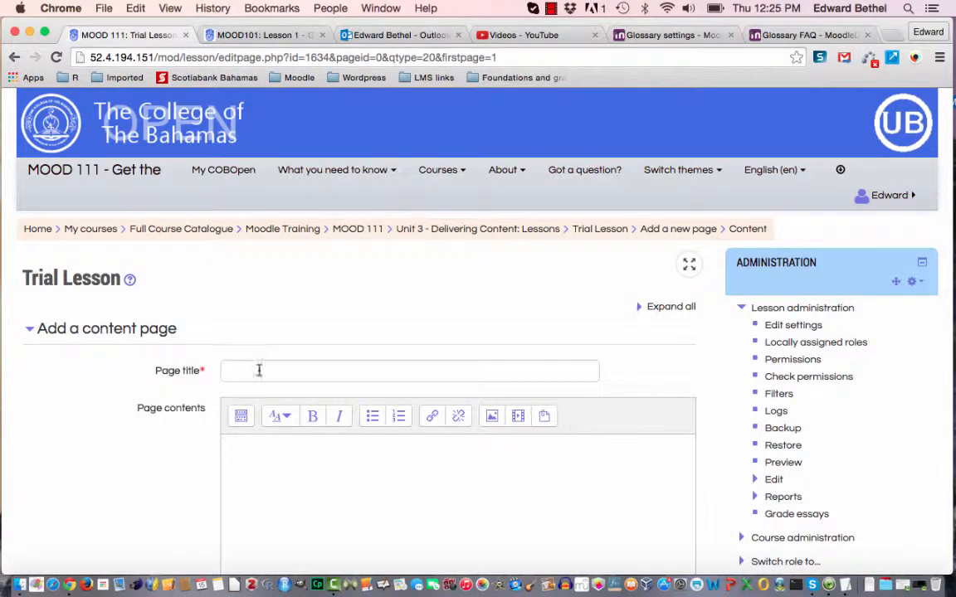
scroll(107, 459, down, 10)
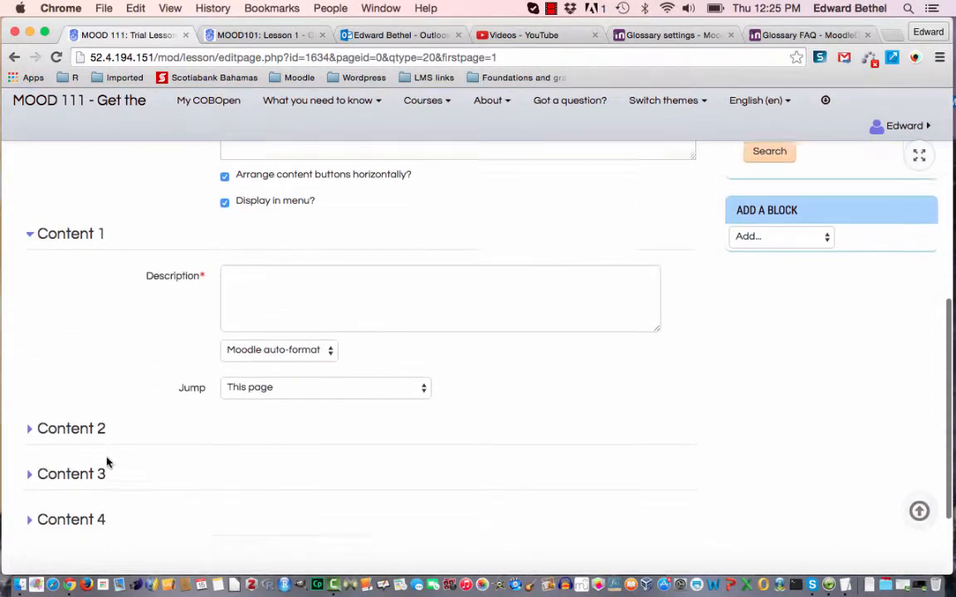
scroll(107, 462, down, 1)
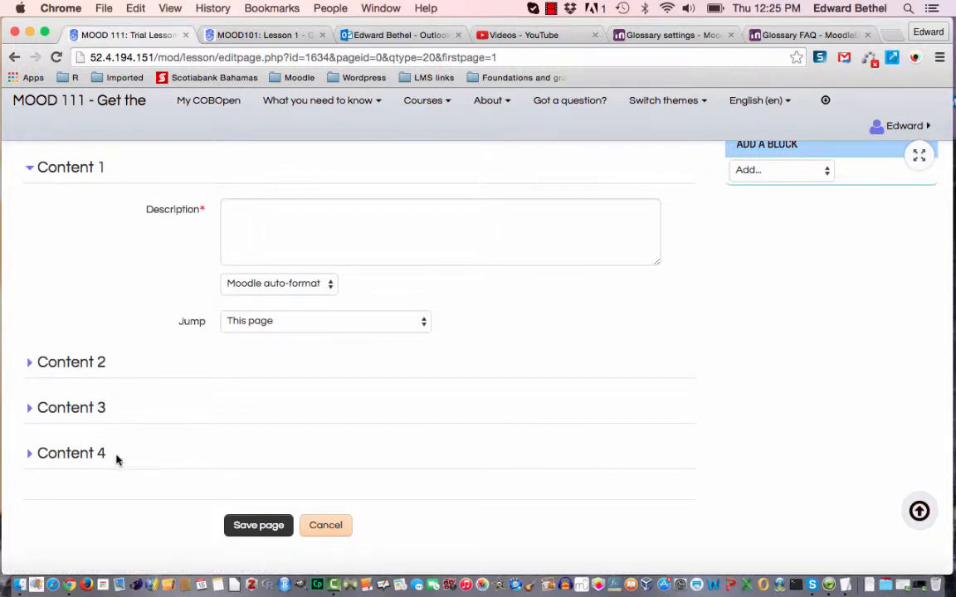
scroll(130, 466, down, 1)
scroll(130, 467, down, 2)
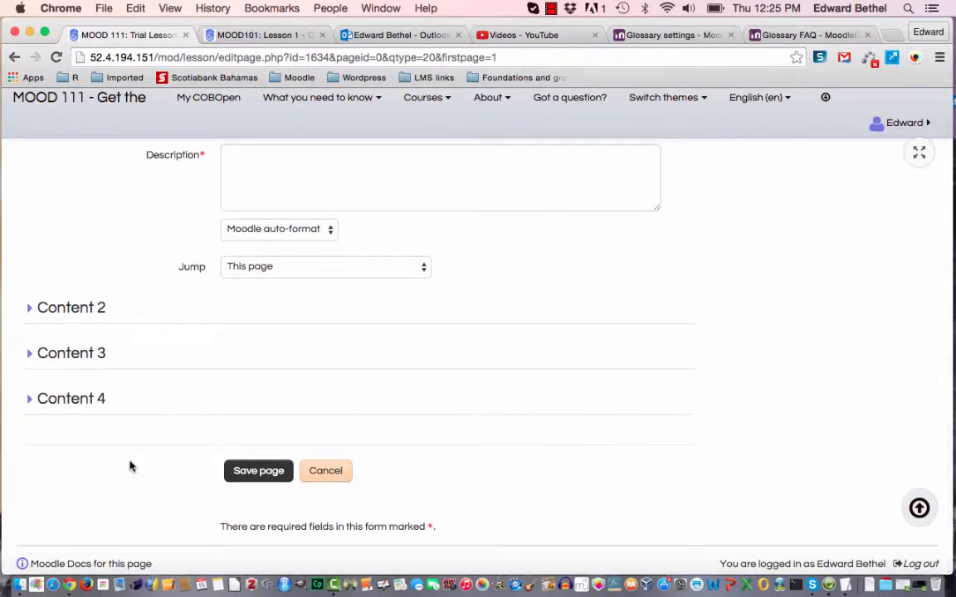
scroll(130, 466, up, 2)
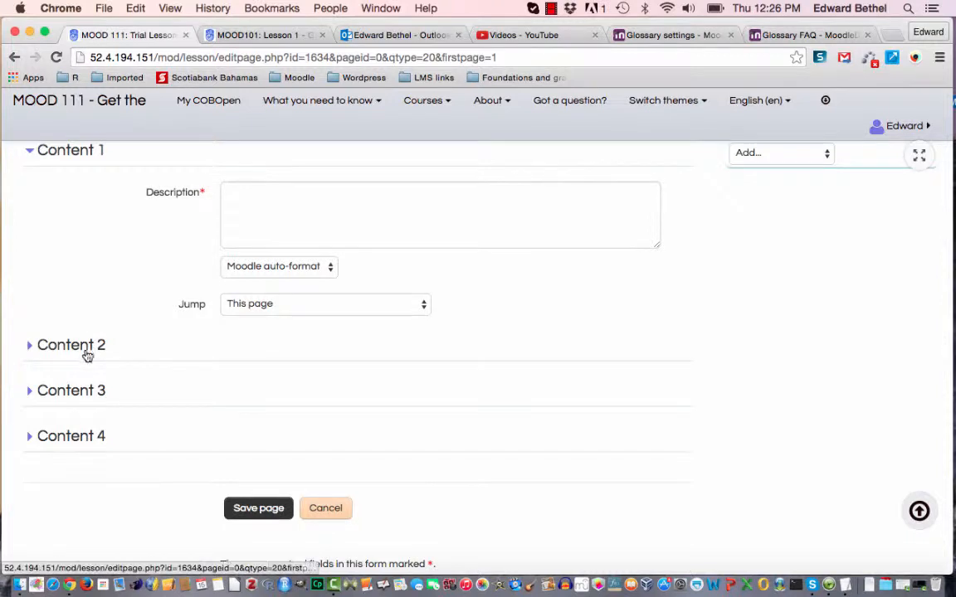
Step: Expand the Content 4 section to examine its fields, and collapse it again
click(76, 436)
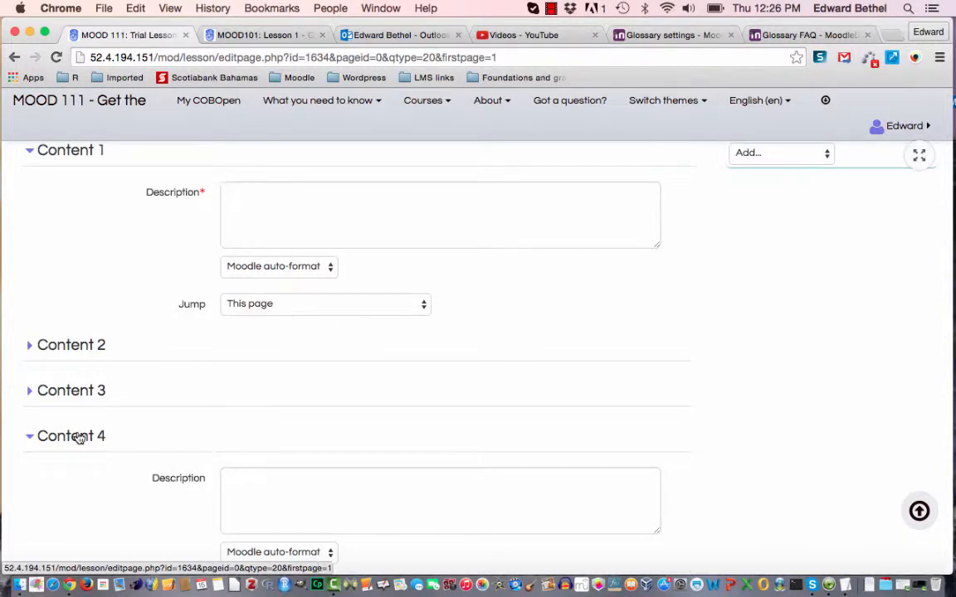
scroll(77, 437, down, 3)
scroll(77, 437, up, 5)
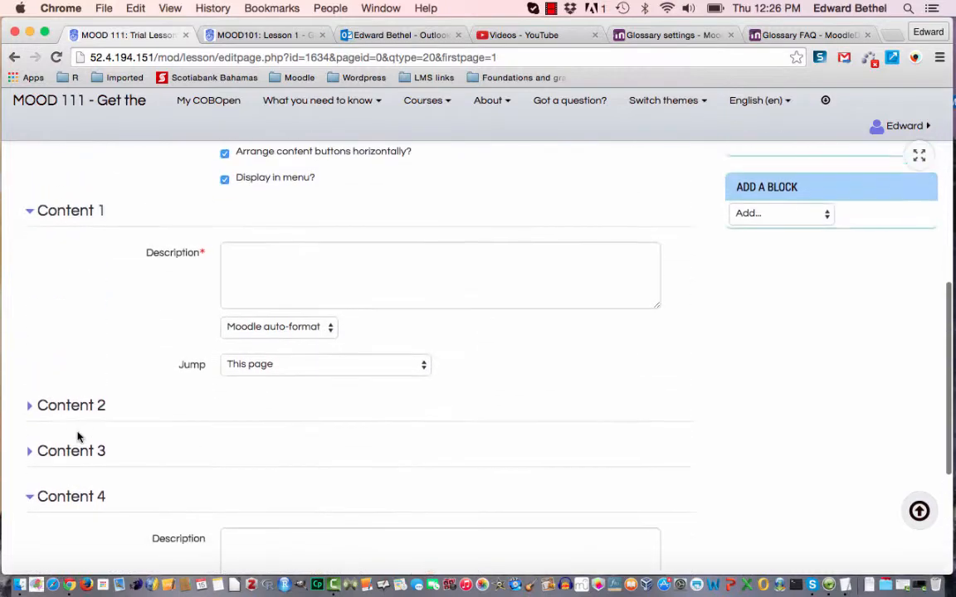
click(62, 519)
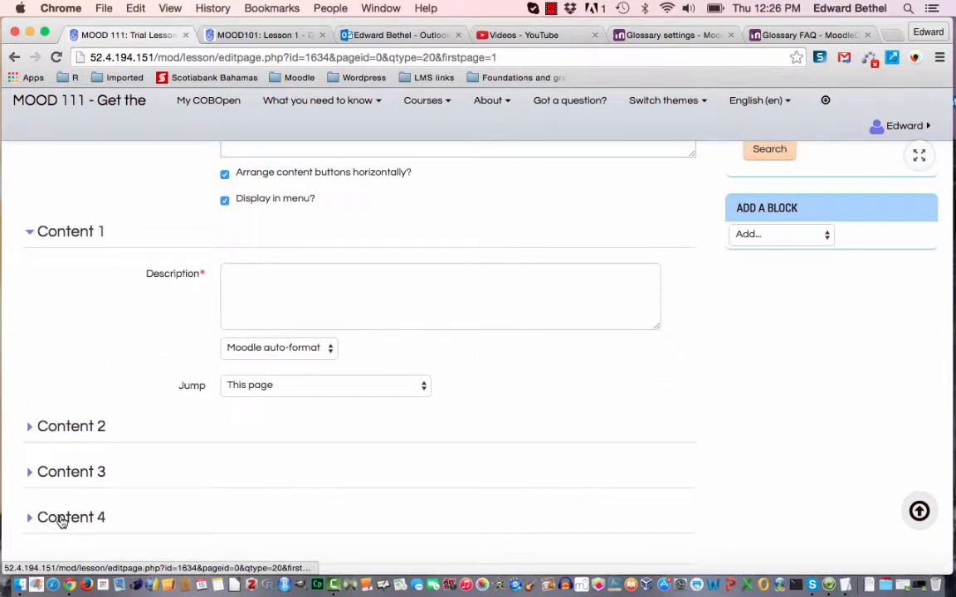
scroll(154, 351, up, 15)
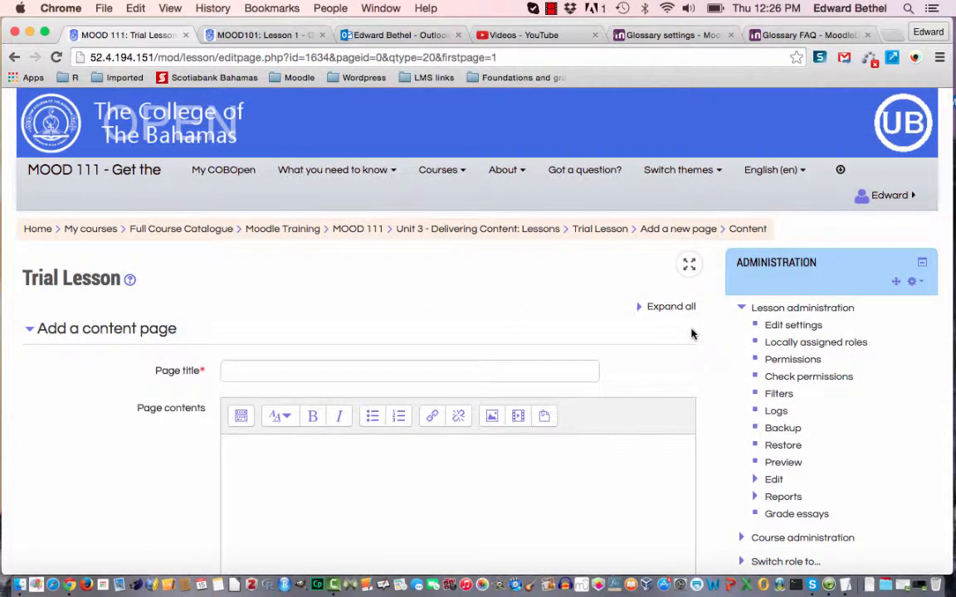
Step: Title the page "Page one of the trial lesson" and enter "Watch the video below, it will enlighten you." as the page contents
click(560, 376)
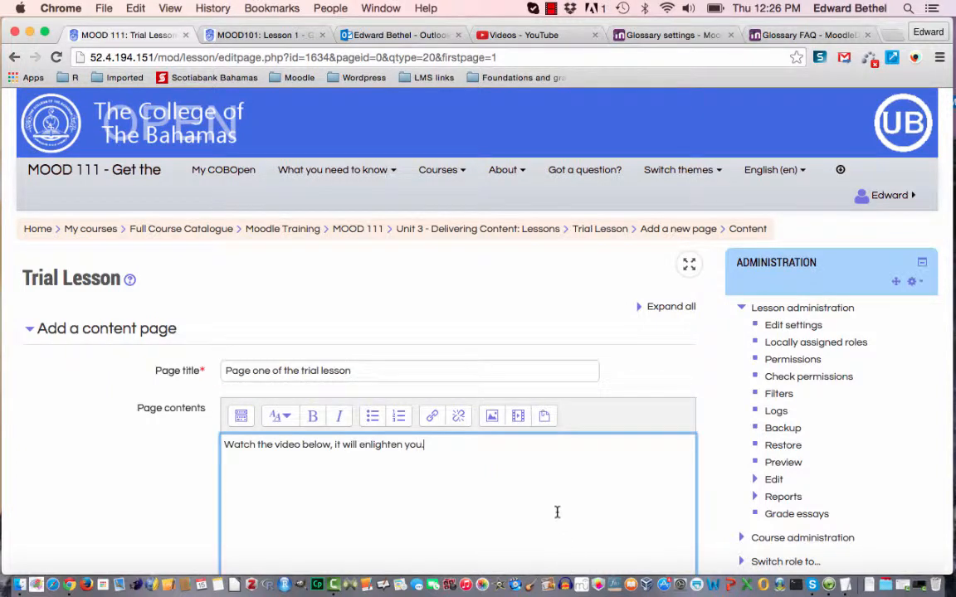
text(.)
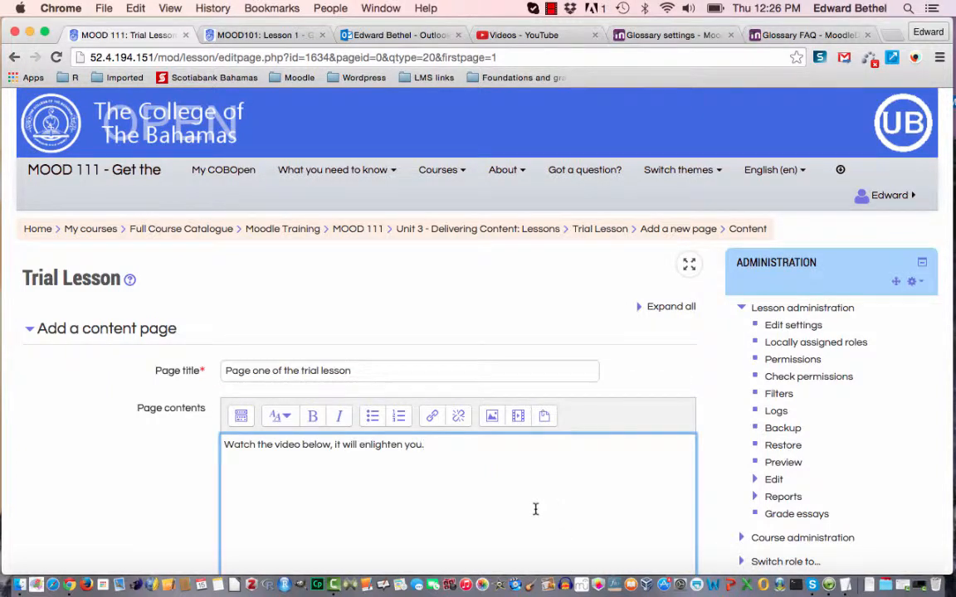
Step: Add an empty line after the sentence in the page contents and show the contents as HTML source
click(241, 417)
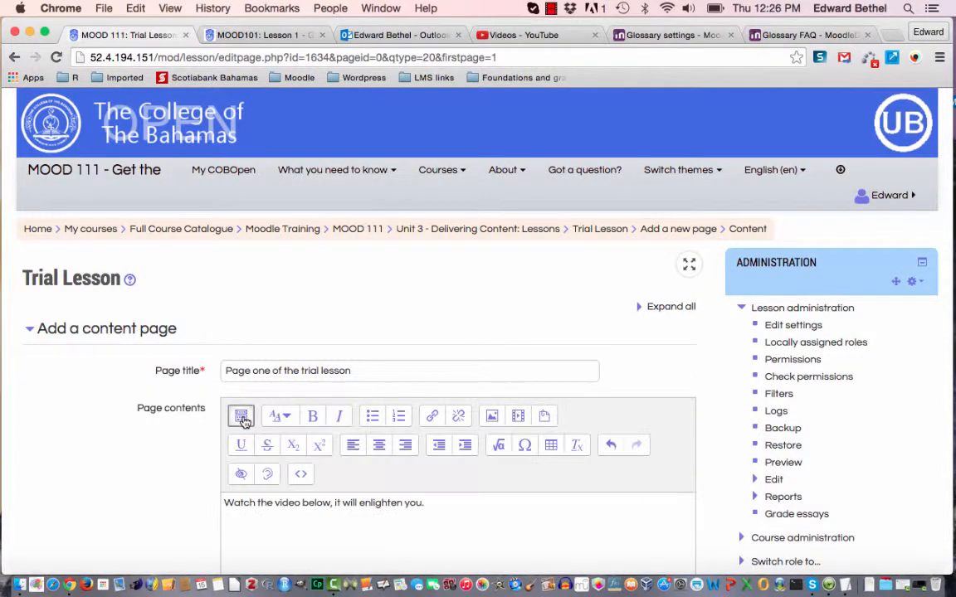
click(301, 474)
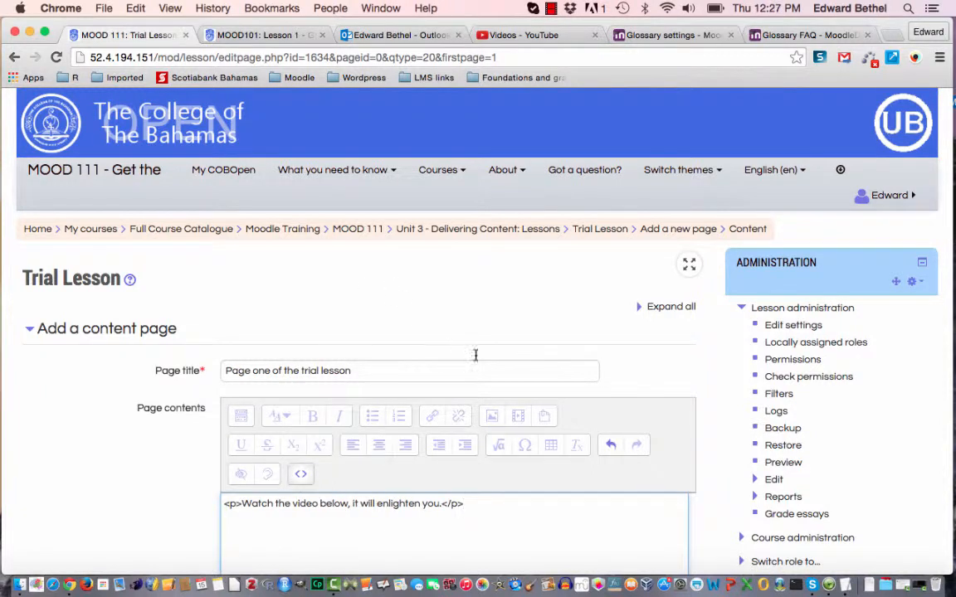
click(300, 474)
click(300, 474)
click(300, 474)
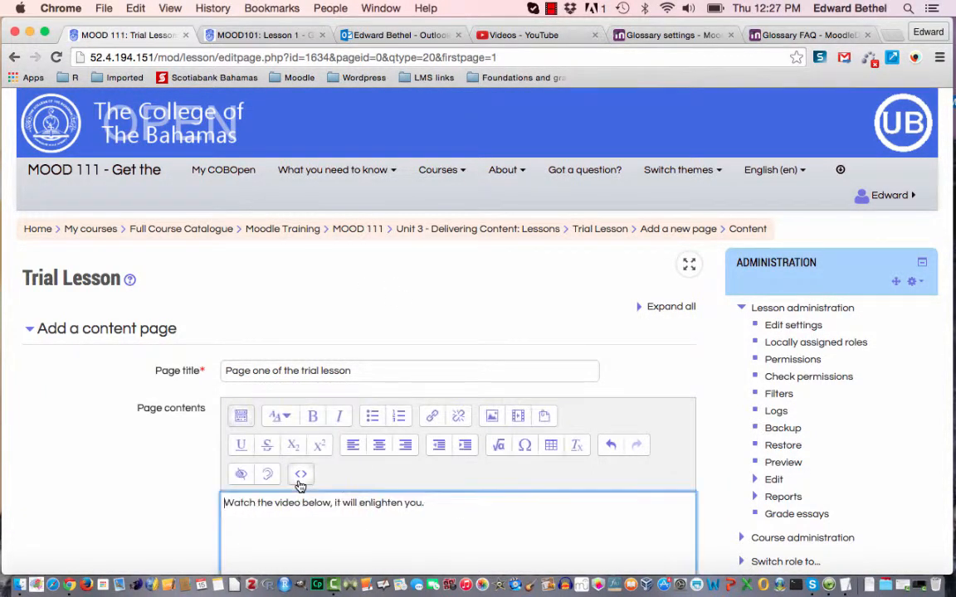
click(489, 512)
key(Return)
click(301, 475)
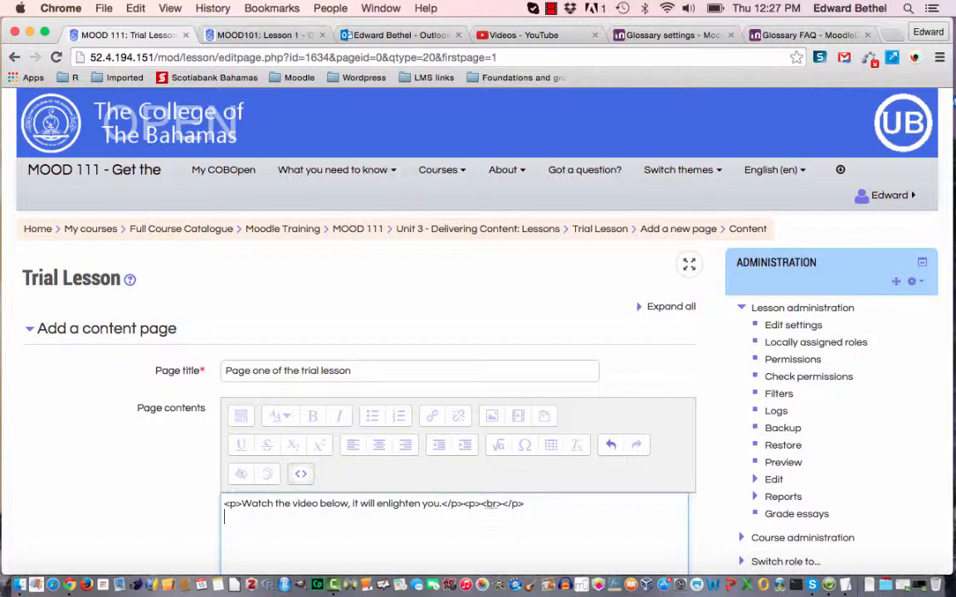
Step: Switch to YouTube, open the video "The Book Resource in Moodle", pause it and copy its embed code
click(542, 37)
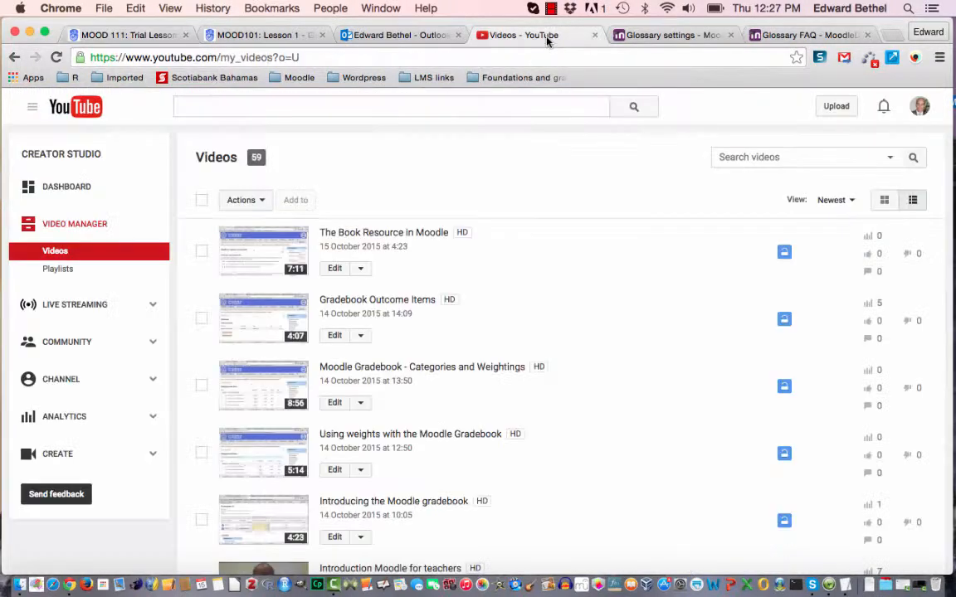
click(261, 262)
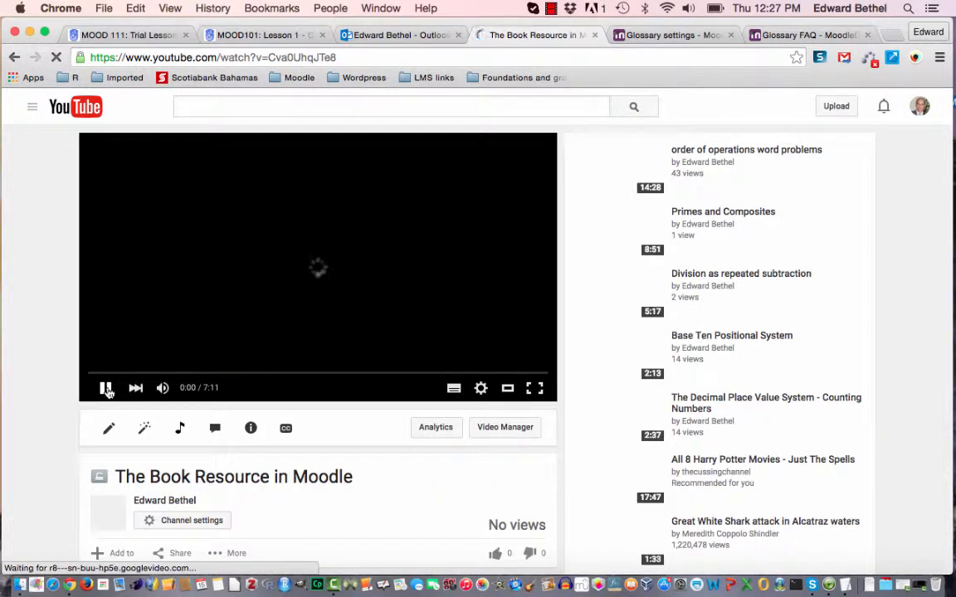
click(104, 388)
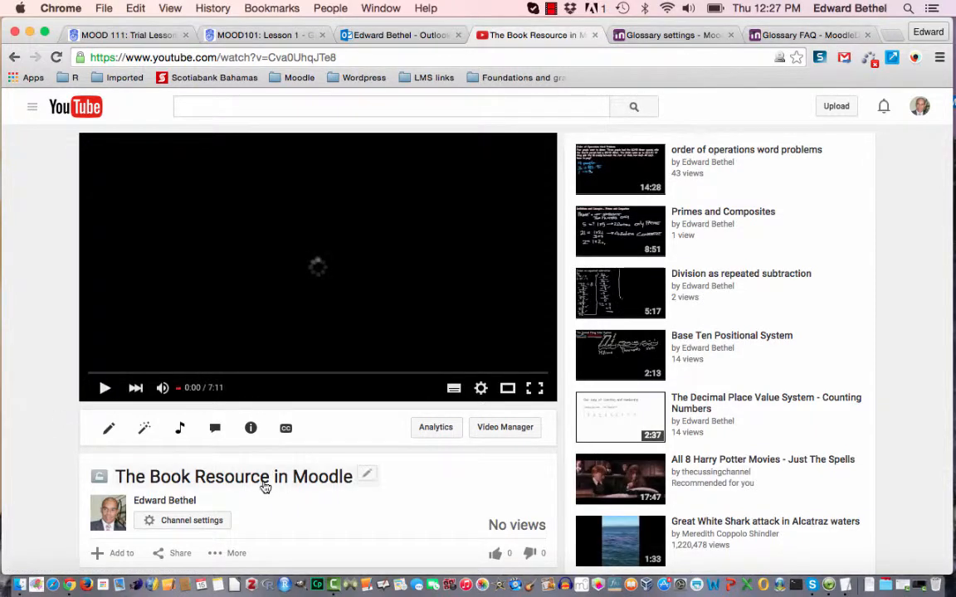
scroll(271, 487, down, 3)
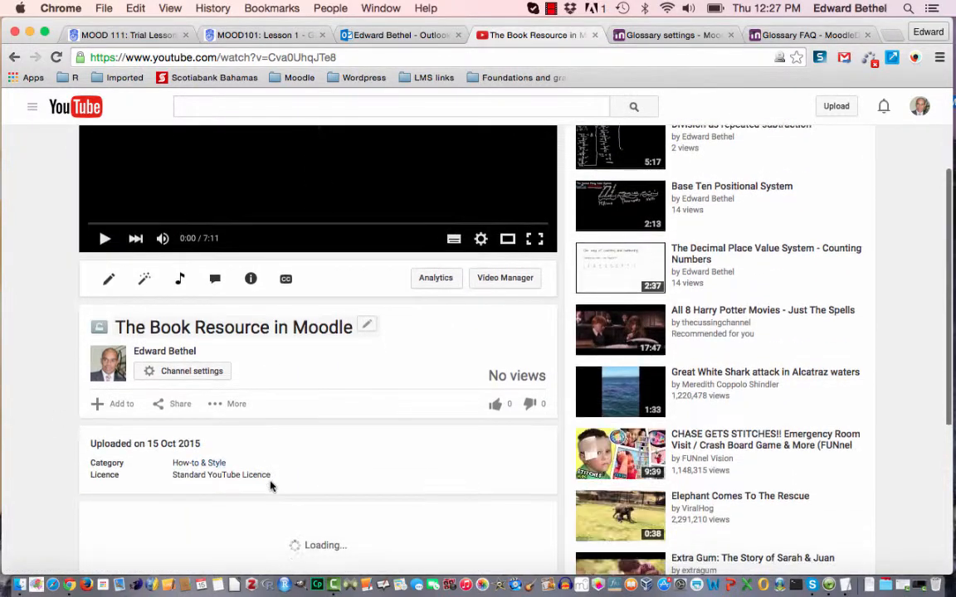
click(172, 406)
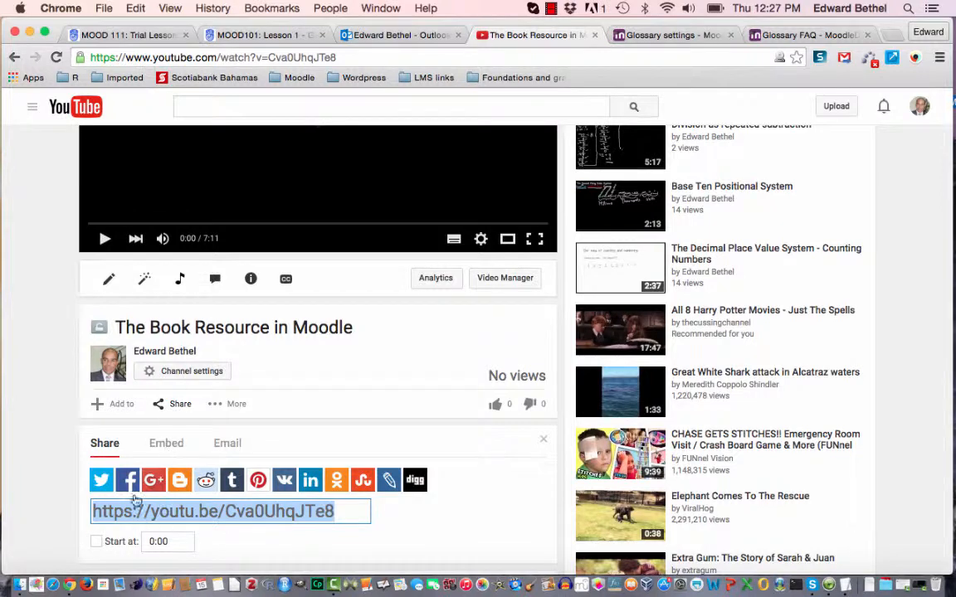
click(160, 450)
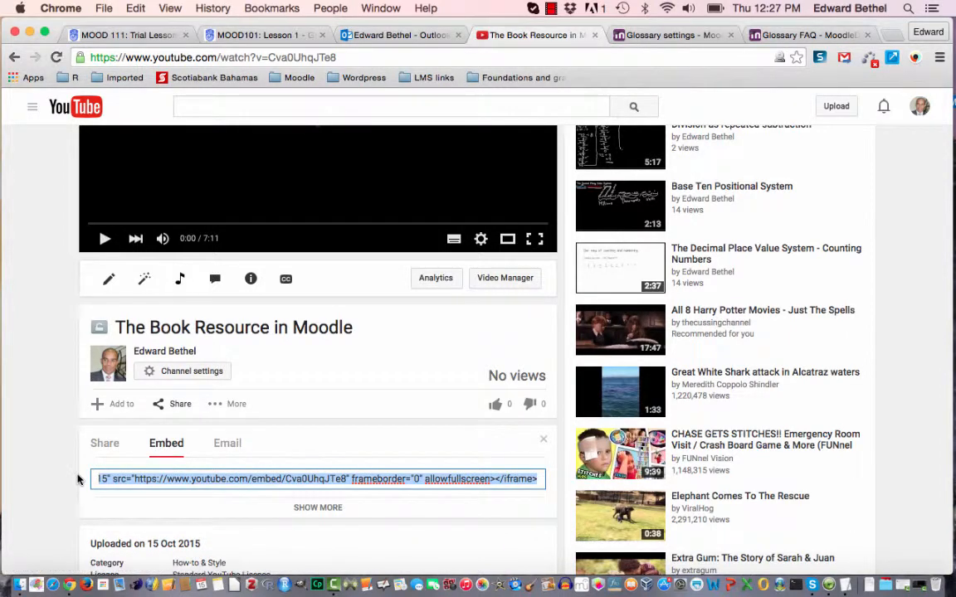
key(super+c)
Step: Return to the Trial Lesson form and paste the embed code below the existing HTML in the page contents
click(131, 36)
scroll(278, 311, down, 5)
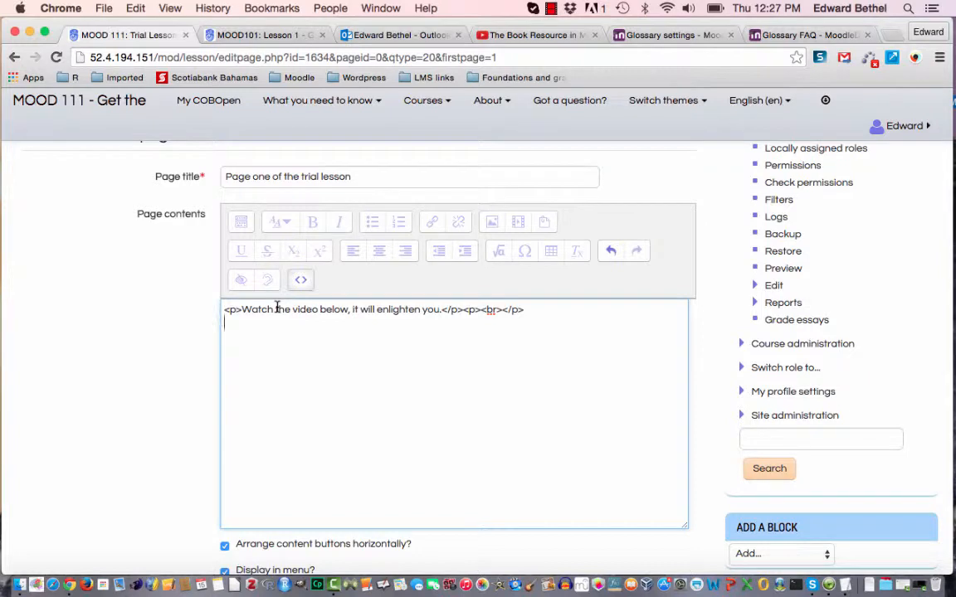
key(super+v)
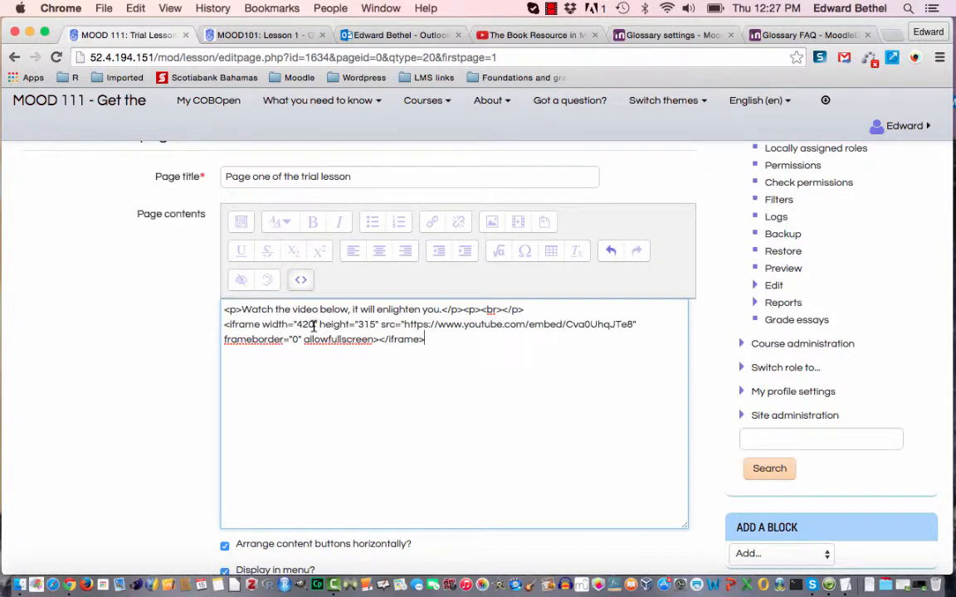
Step: Set the embedded video's width to 640 and height to 480, and return the page contents to the visual view
drag(314, 326, 298, 326)
text(640)
drag(358, 325, 374, 326)
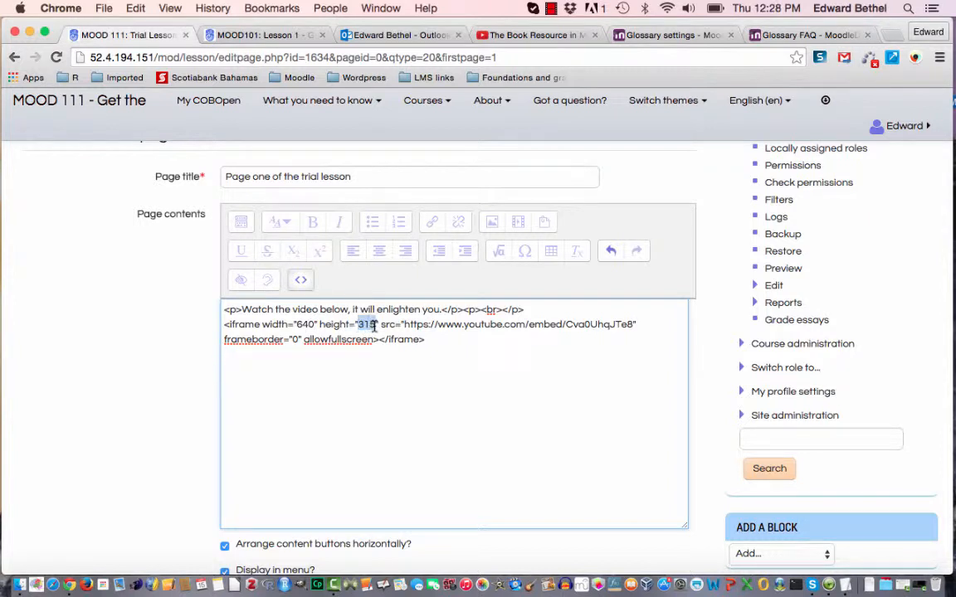
text(480)
click(301, 282)
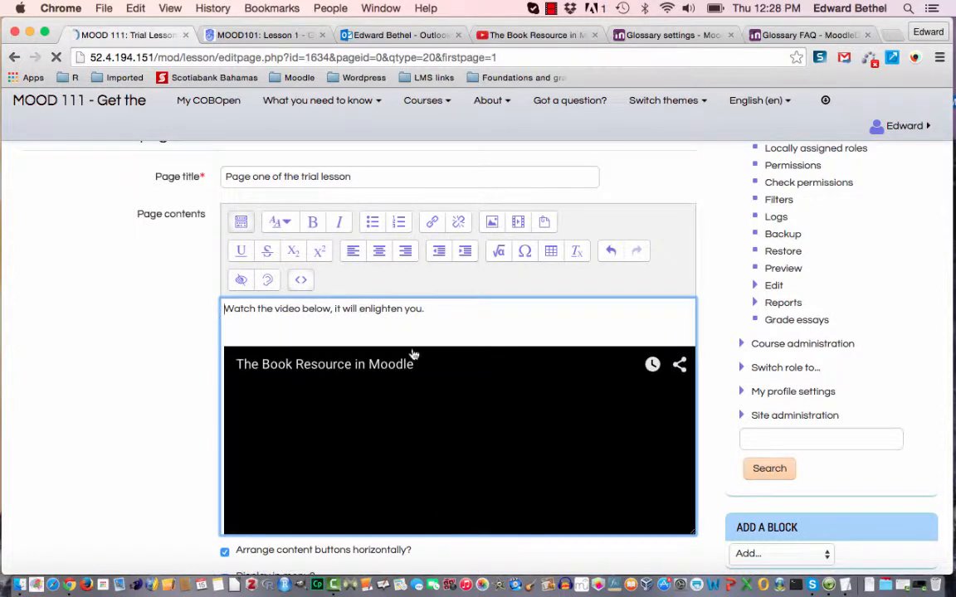
scroll(413, 355, down, 5)
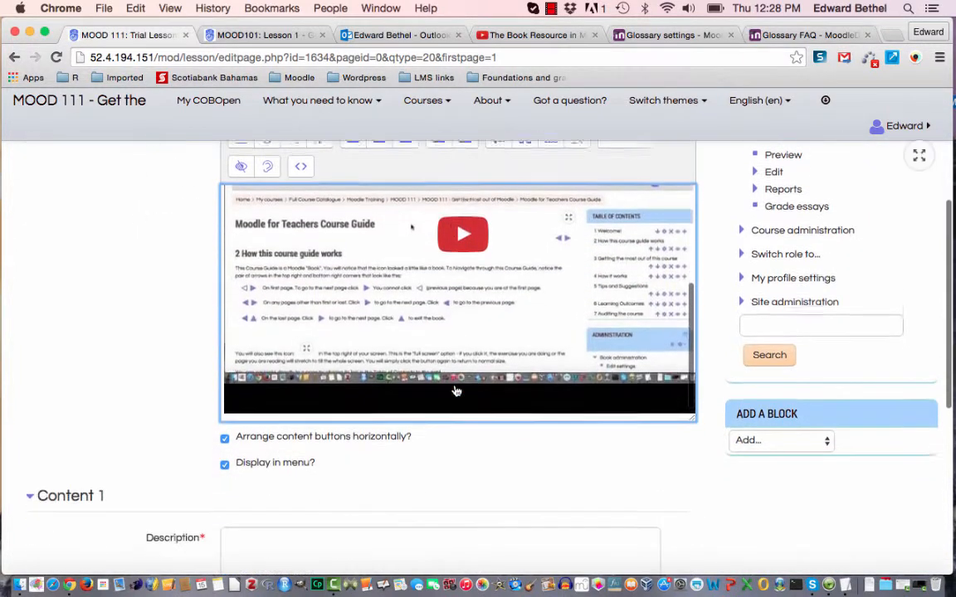
scroll(456, 391, down, 3)
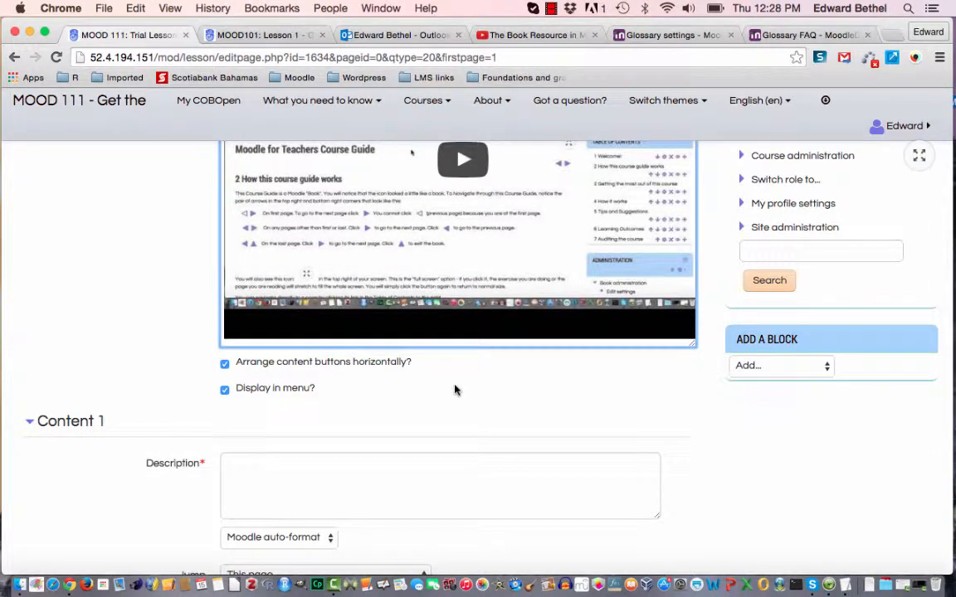
Step: Give Content 1 the description "Learn more" and set its jump to Next page
click(389, 495)
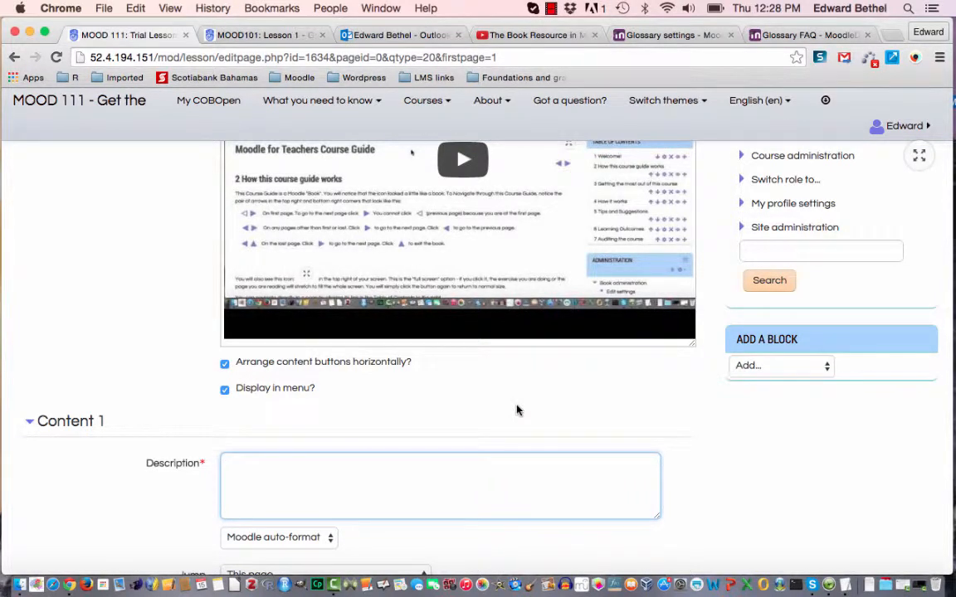
text(Learn more)
scroll(516, 407, down, 5)
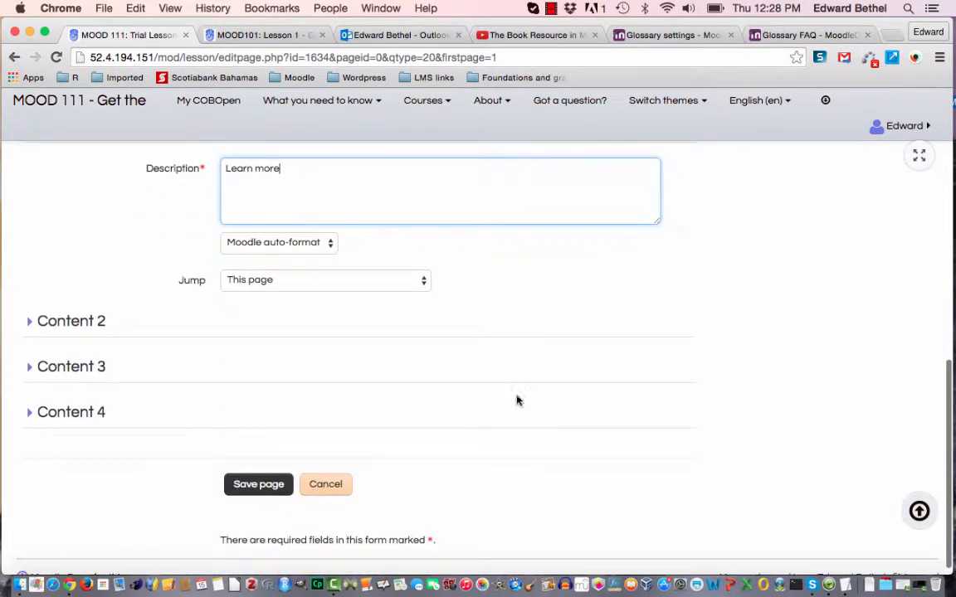
click(422, 281)
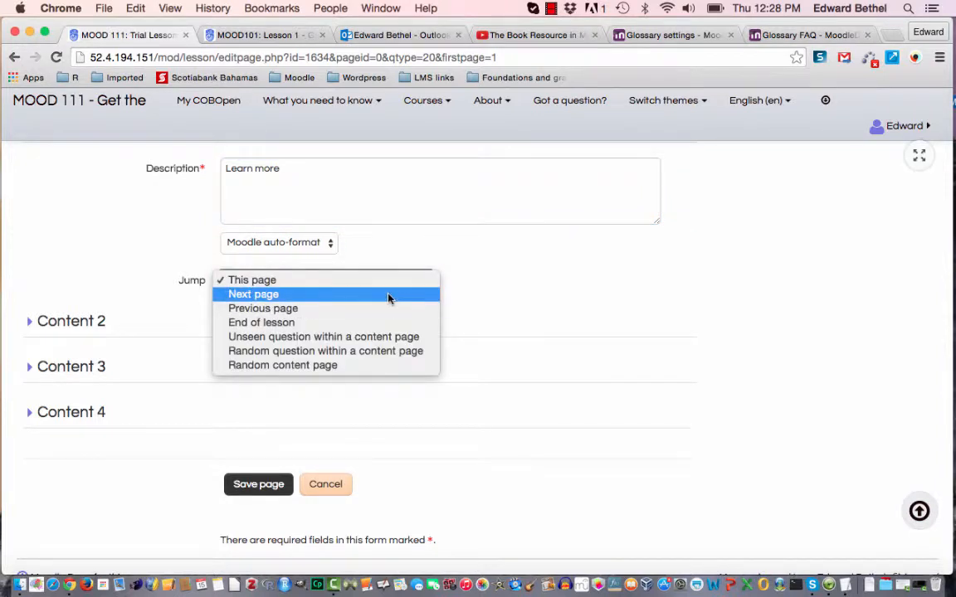
click(388, 295)
click(395, 281)
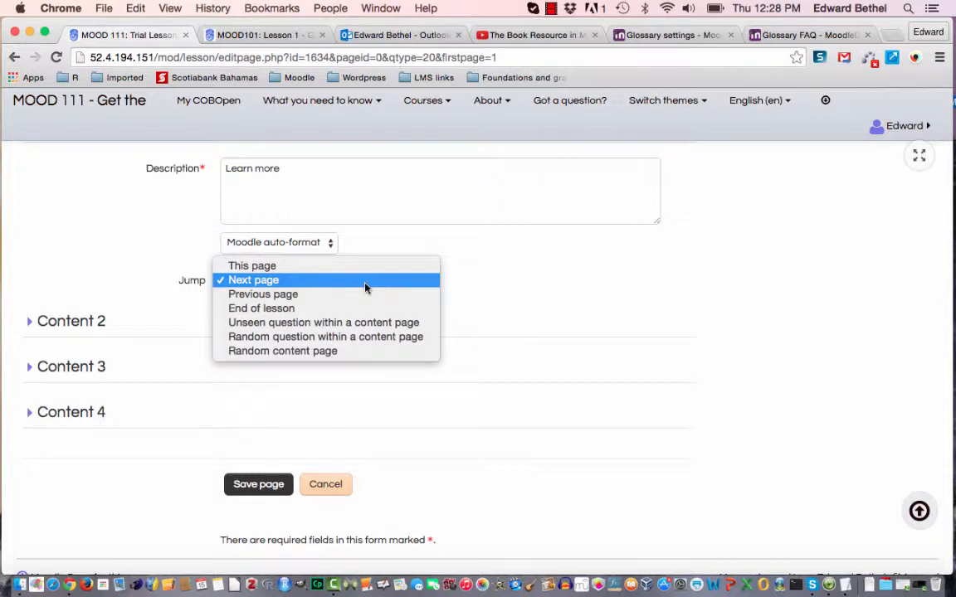
click(523, 274)
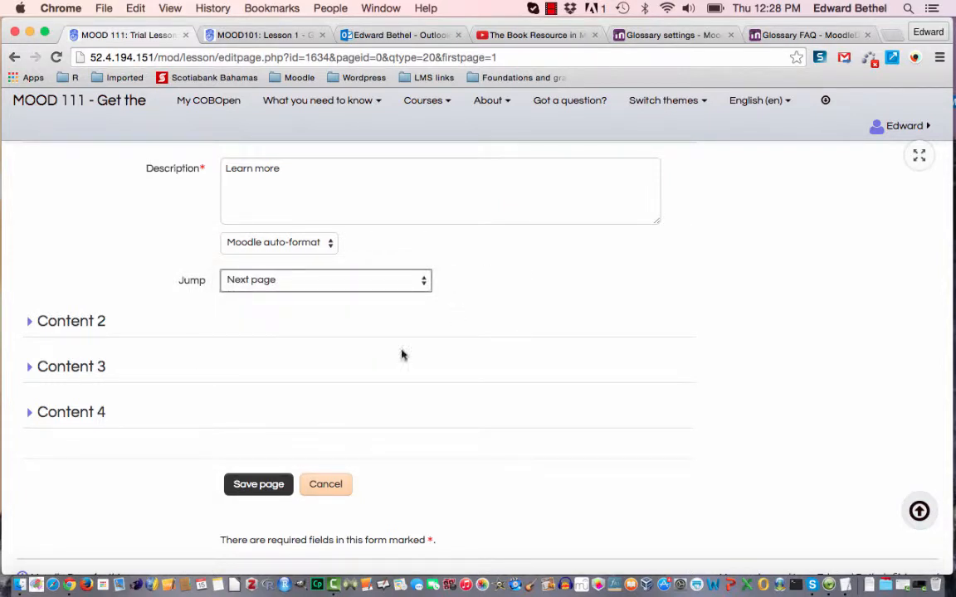
Step: Save the content page and review it in the lesson's expanded edit view
click(264, 487)
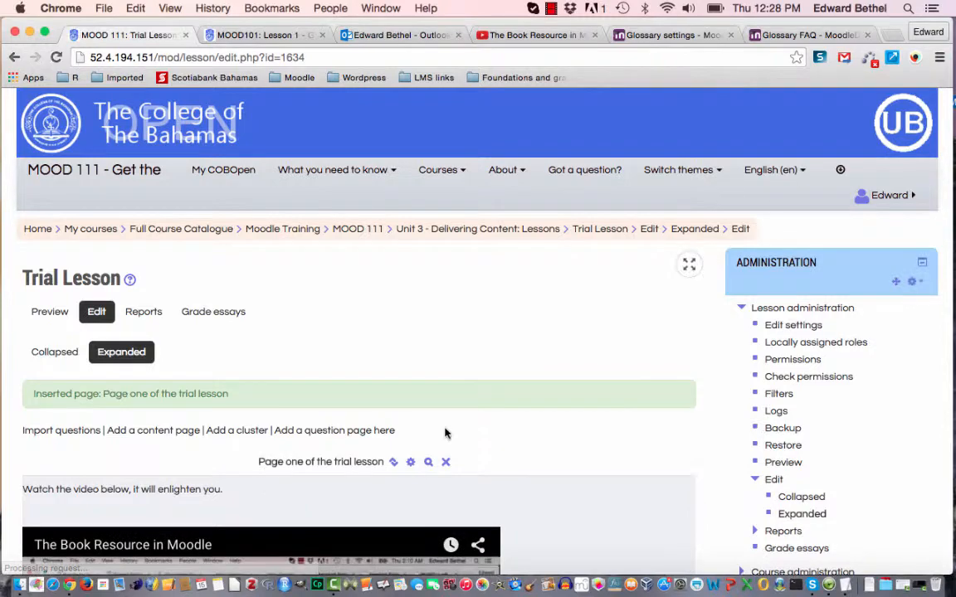
scroll(444, 432, down, 10)
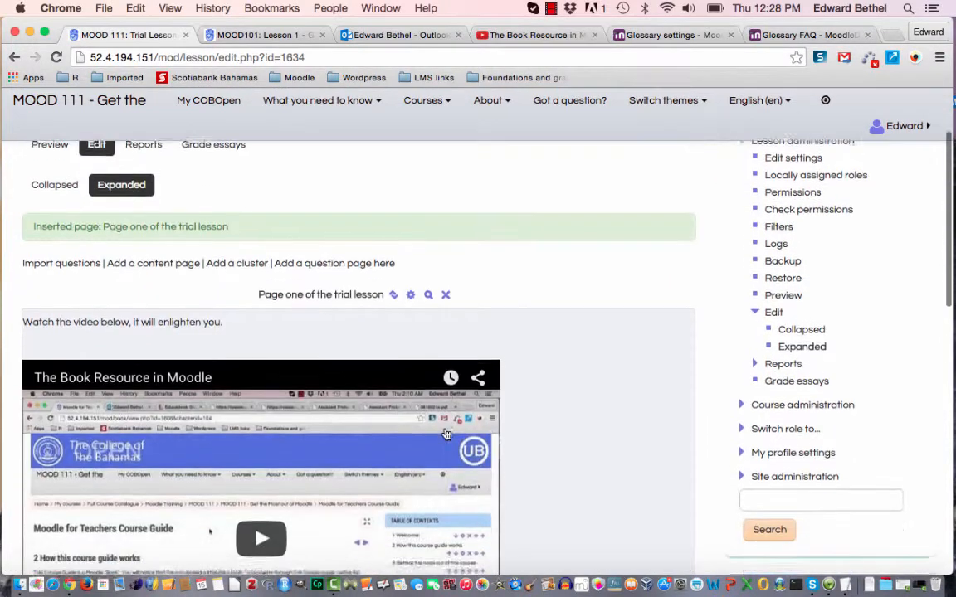
scroll(446, 435, down, 3)
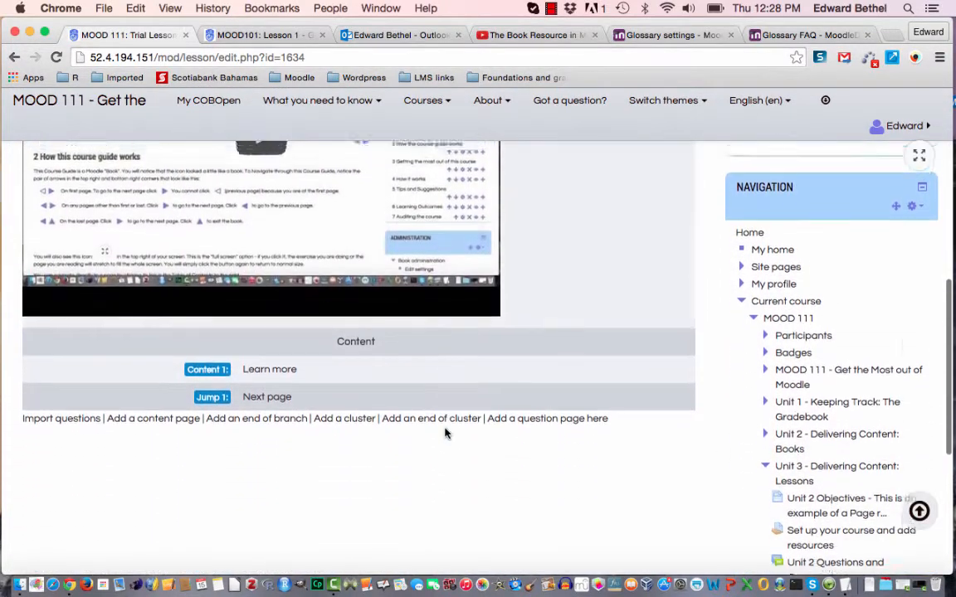
Step: Preview page one of the trial lesson and examine its embedded video and Learn more button
scroll(447, 434, up, 10)
scroll(447, 434, down, 10)
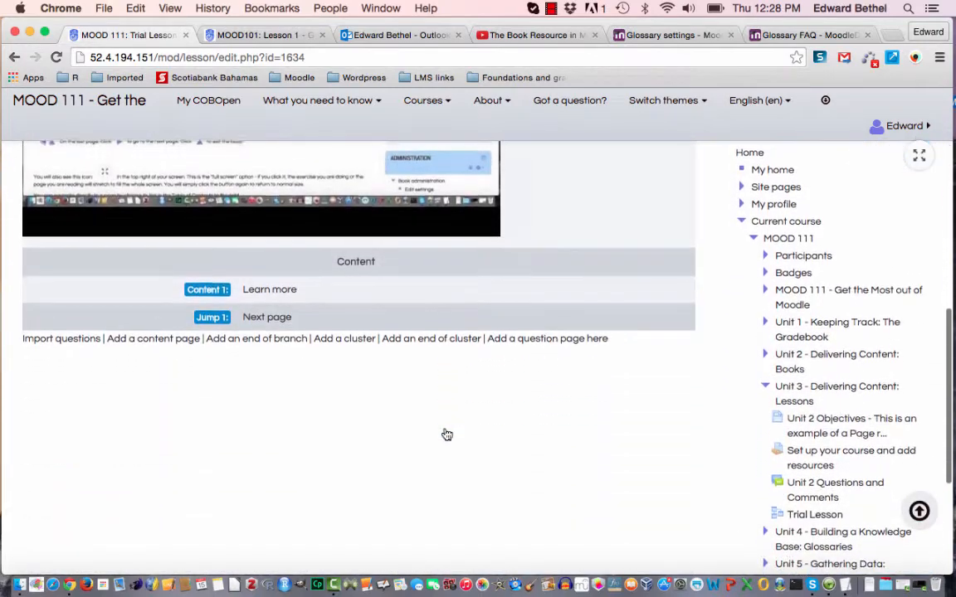
scroll(176, 419, up, 5)
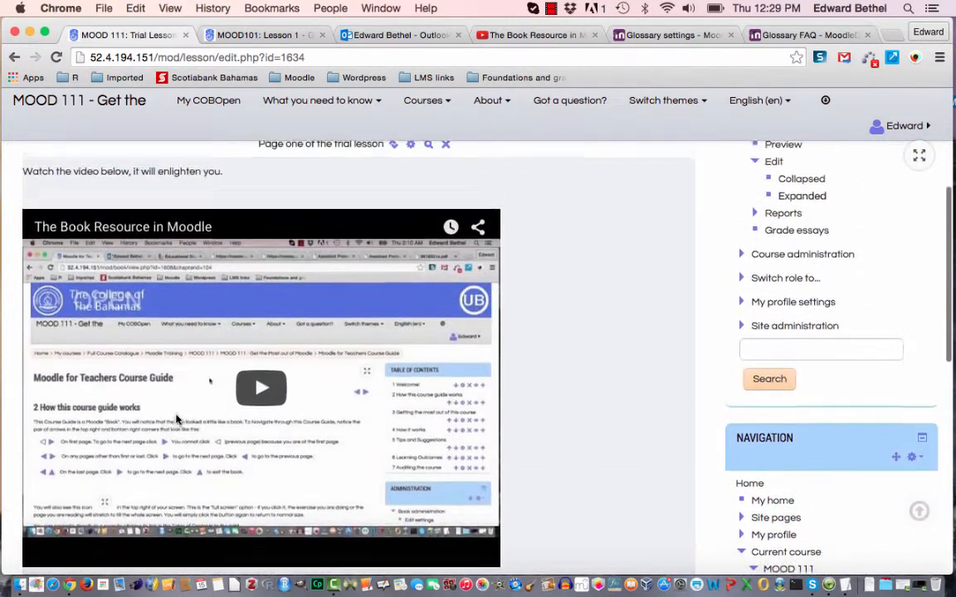
scroll(175, 419, down, 10)
scroll(177, 422, up, 15)
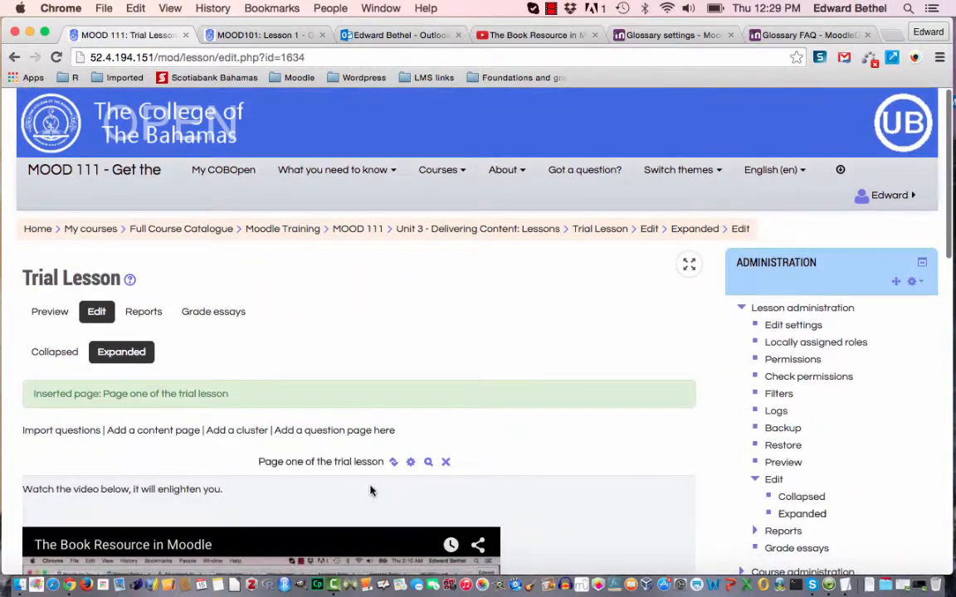
click(428, 465)
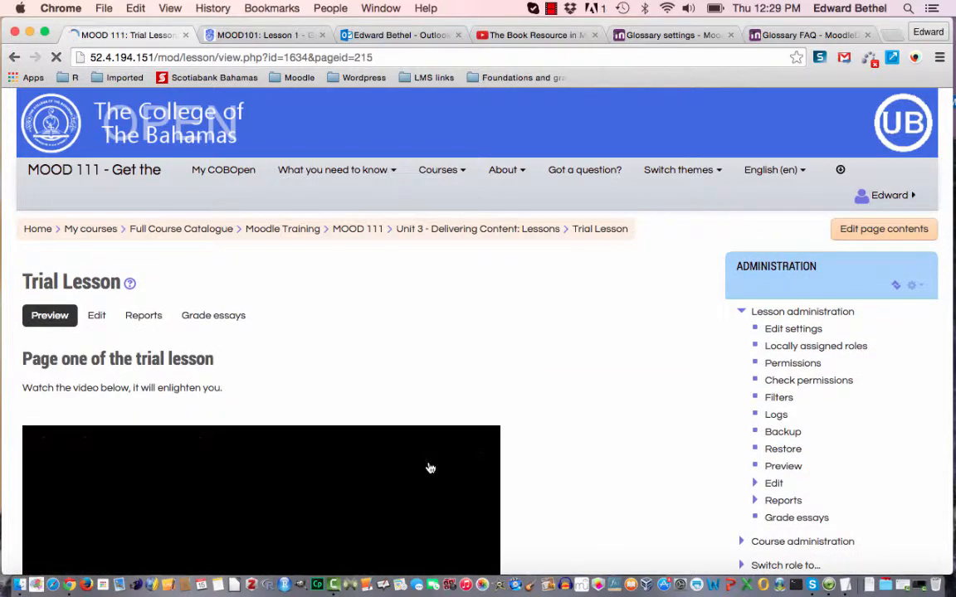
scroll(430, 469, down, 5)
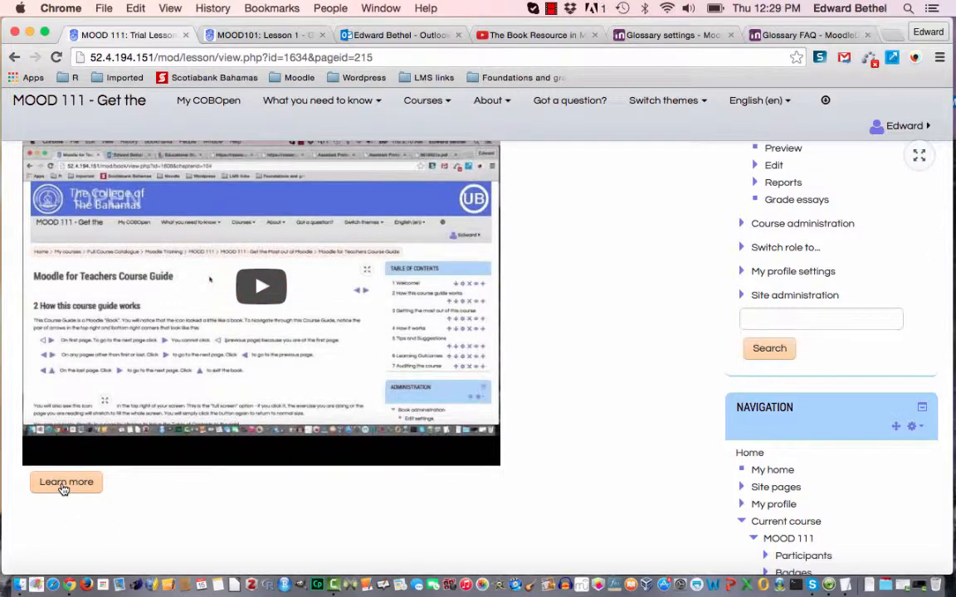
scroll(614, 394, up, 5)
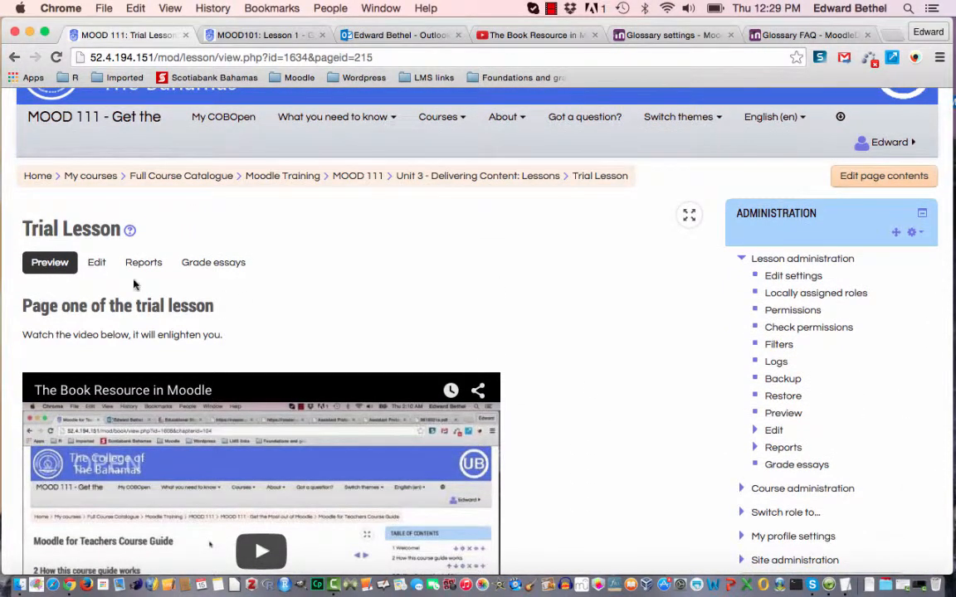
Step: Return to editing the lesson and add a Multichoice question page after page one
click(97, 263)
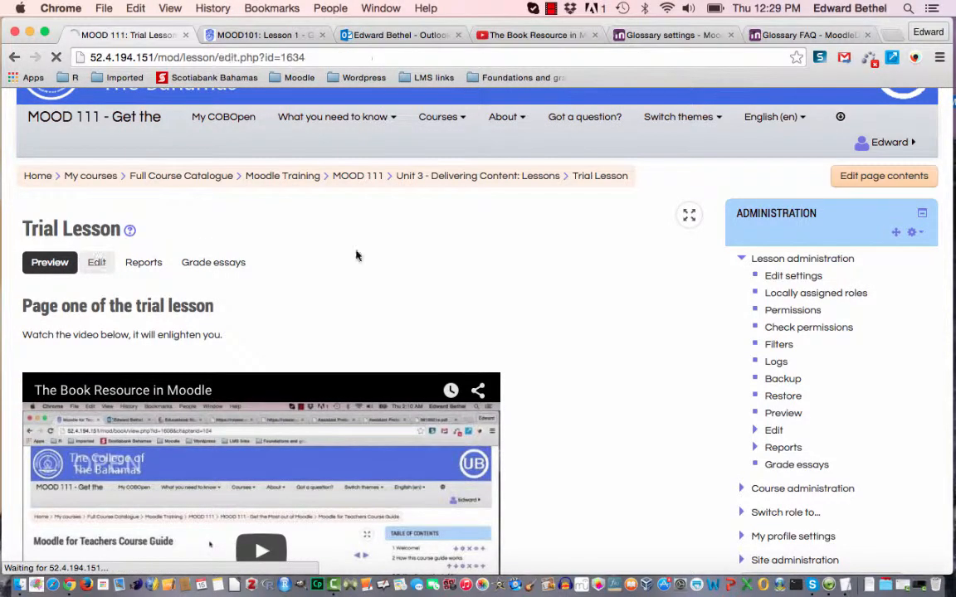
scroll(685, 369, down, 2)
scroll(685, 368, down, 8)
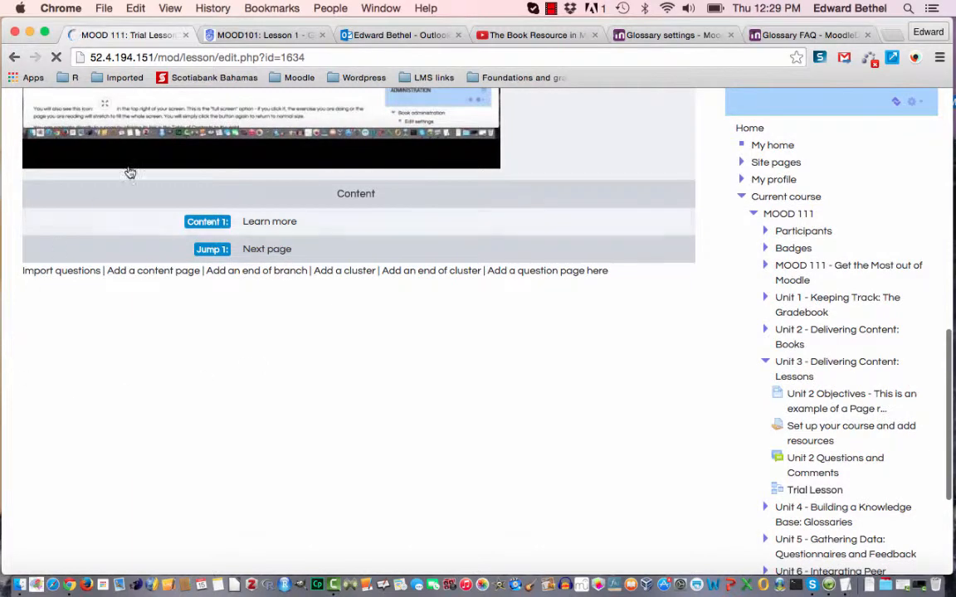
scroll(292, 157, up, 4)
scroll(292, 157, up, 2)
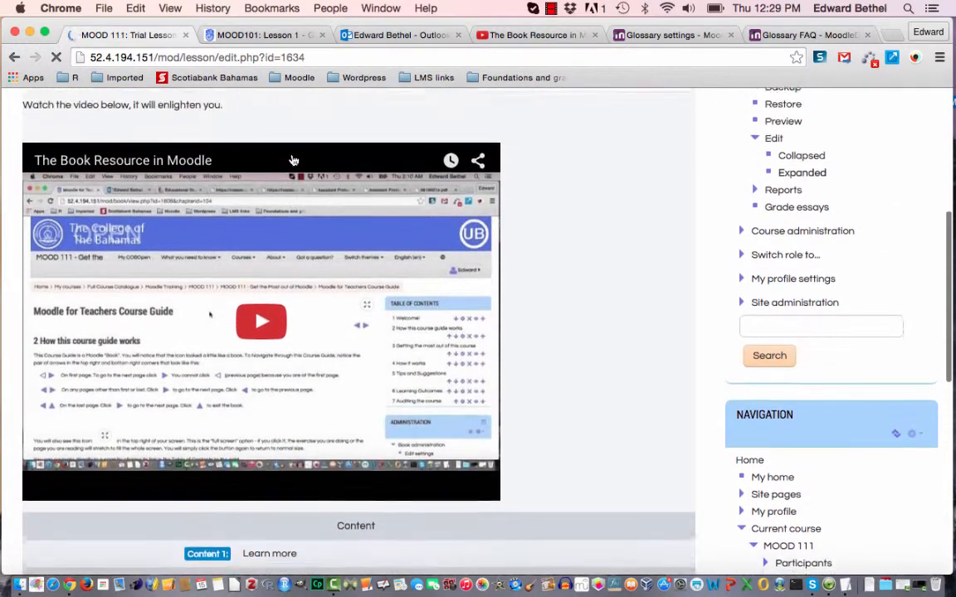
scroll(292, 158, down, 5)
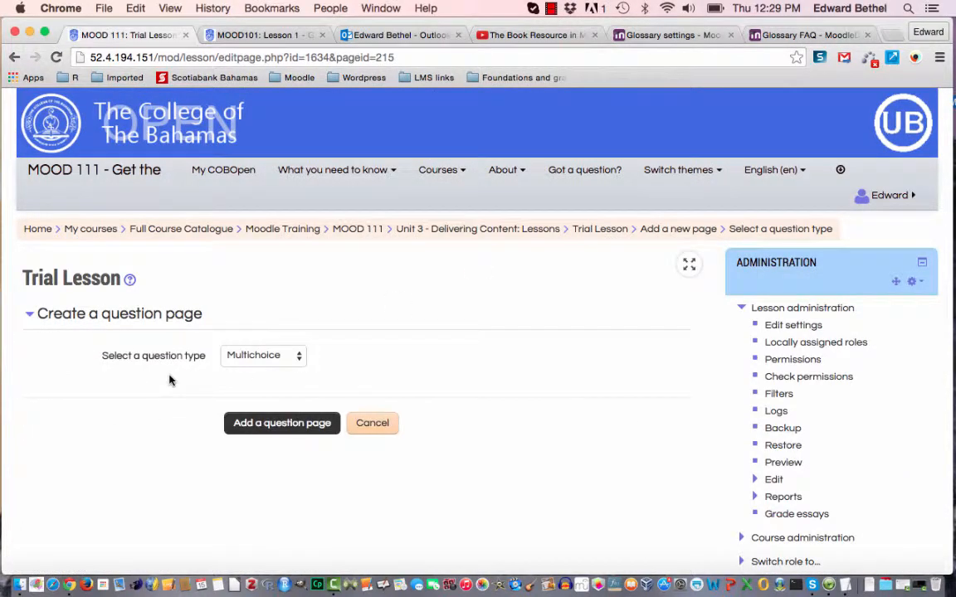
click(273, 427)
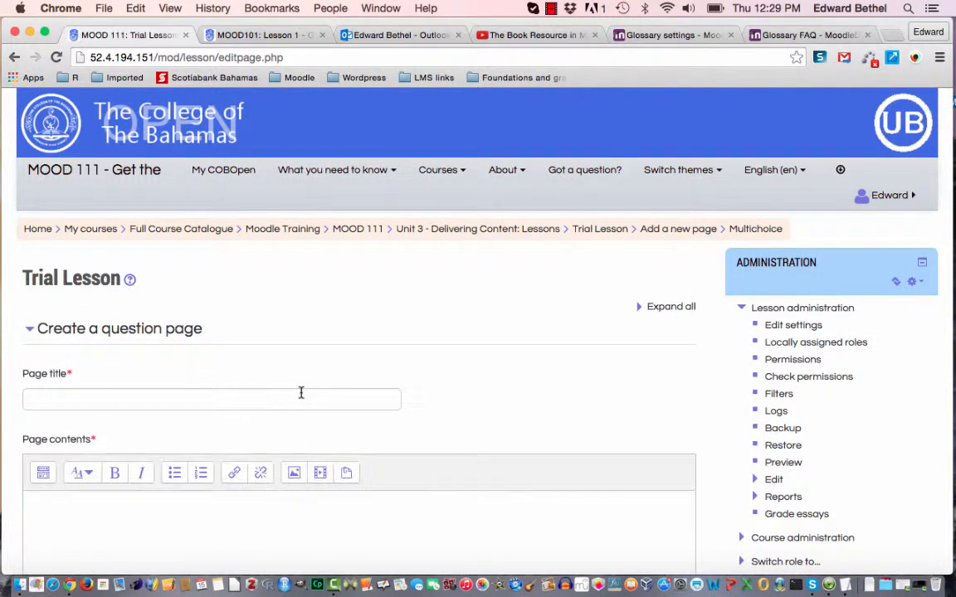
Step: Title the question page "Test your knowledge" and enter "The book resource is most like which of the following?" as its contents
click(301, 393)
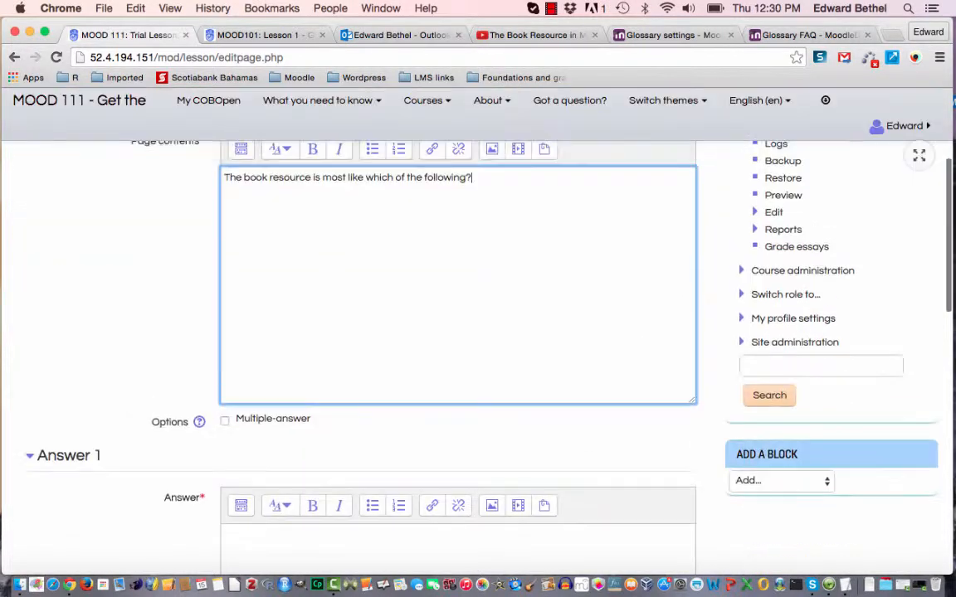
scroll(224, 274, down, 4)
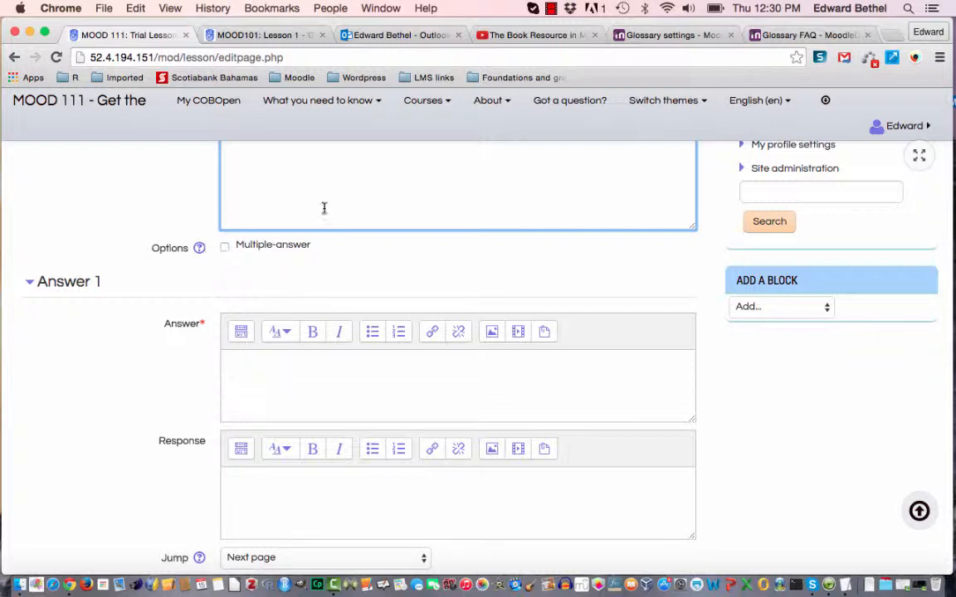
Step: Enter "A collection of Moodle HTML pages combined as one resource." as the text of answer 1
click(348, 389)
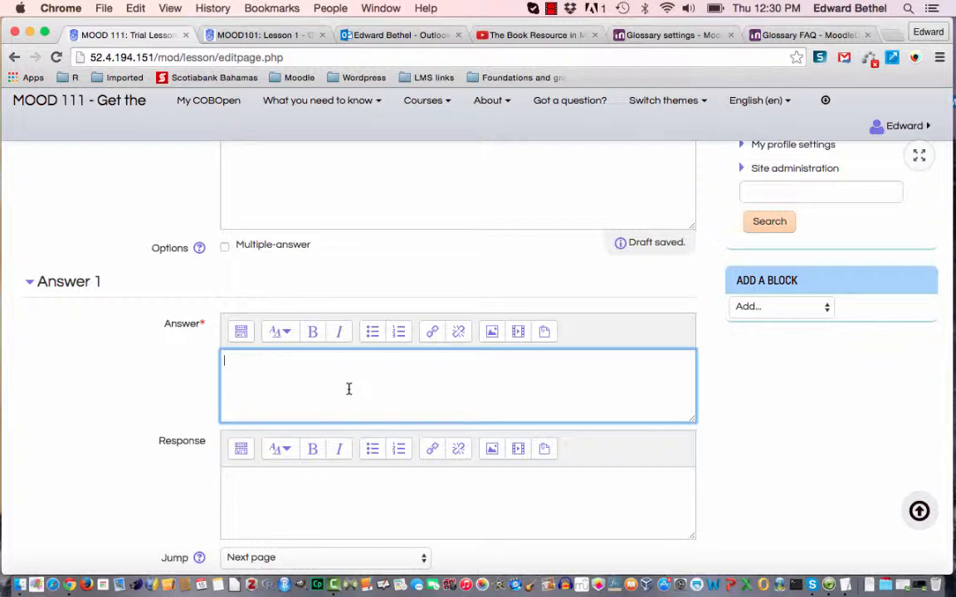
text(A collection of Moodle HTML pages combined as one resource.)
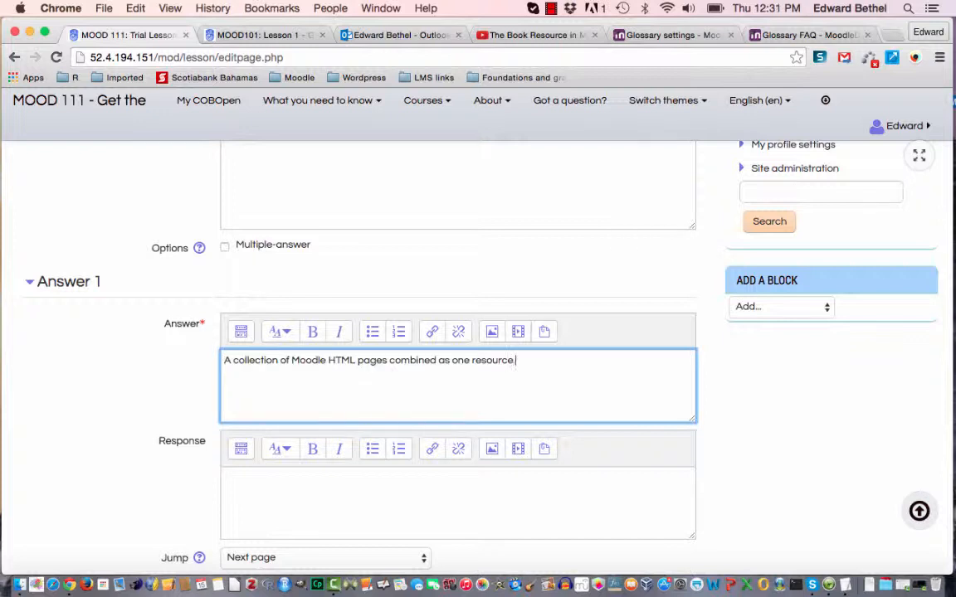
scroll(339, 392, down, 5)
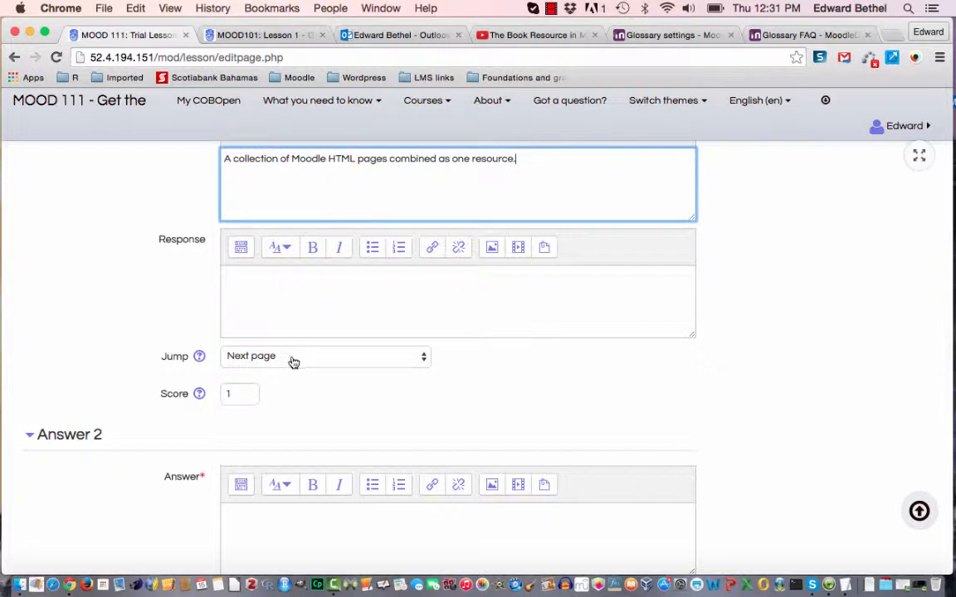
Step: Enter "A list of often-used words or phrases in the course" as the text of answer 2
scroll(310, 402, down, 5)
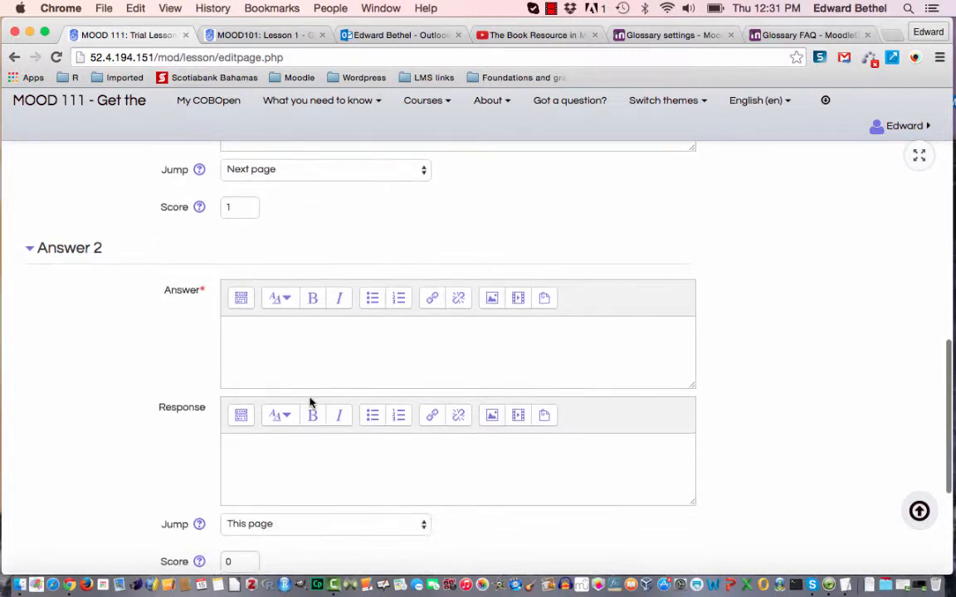
click(324, 338)
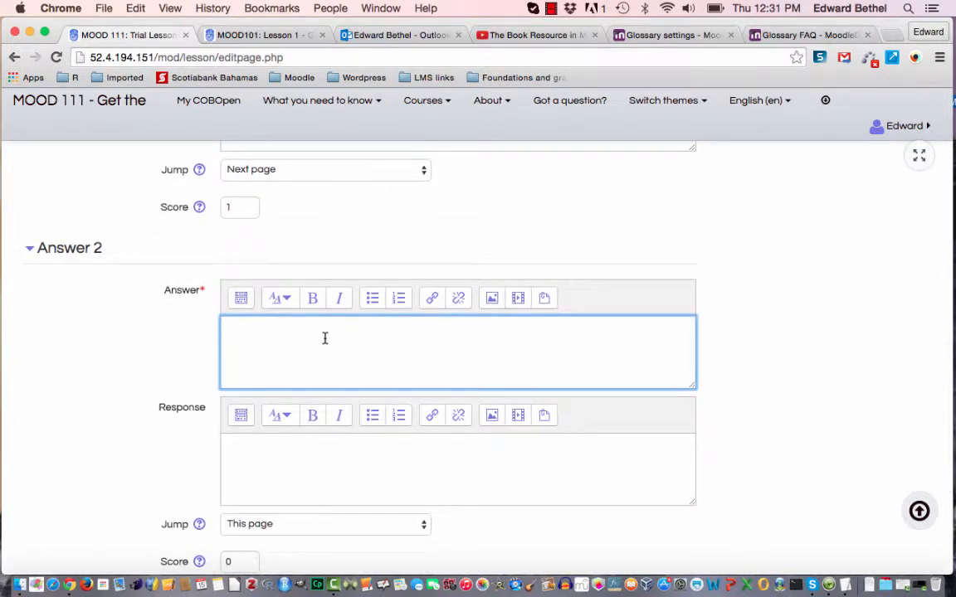
text(A list of often-used words or phrases in the course)
scroll(324, 338, down, 2)
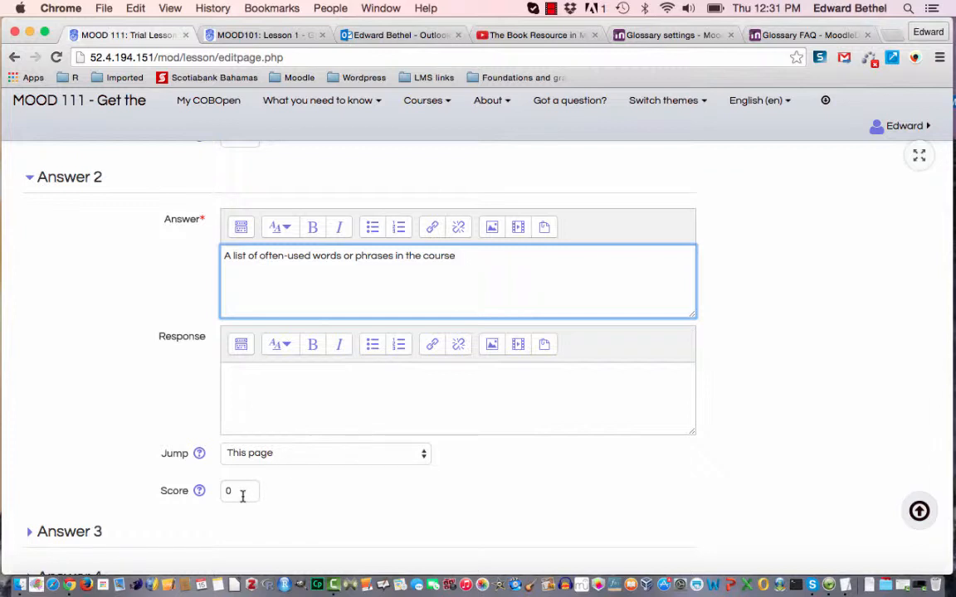
Step: Expand the answer 3 section and enter "A multimedia embedded resource" as its answer text
scroll(242, 496, down, 4)
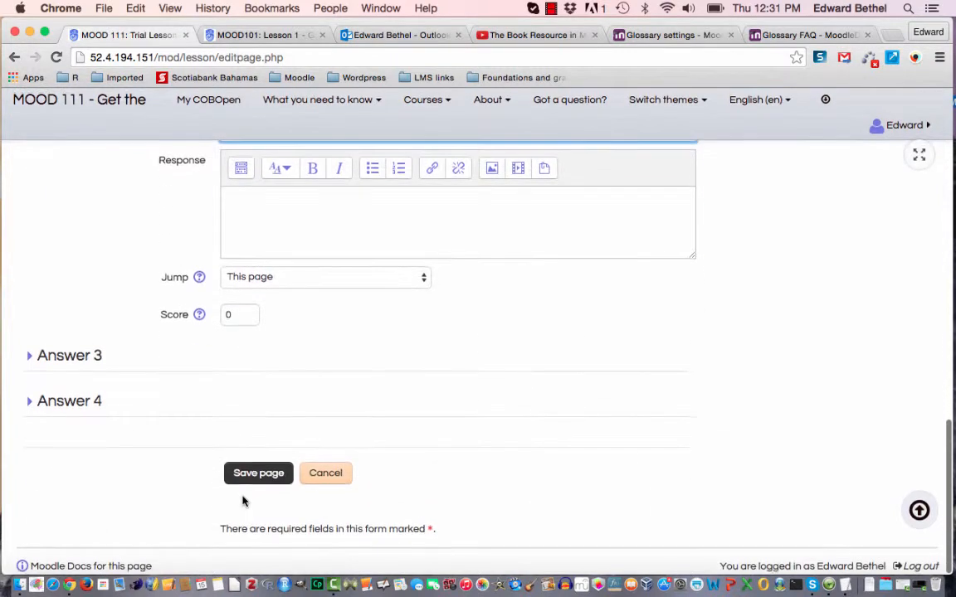
click(81, 360)
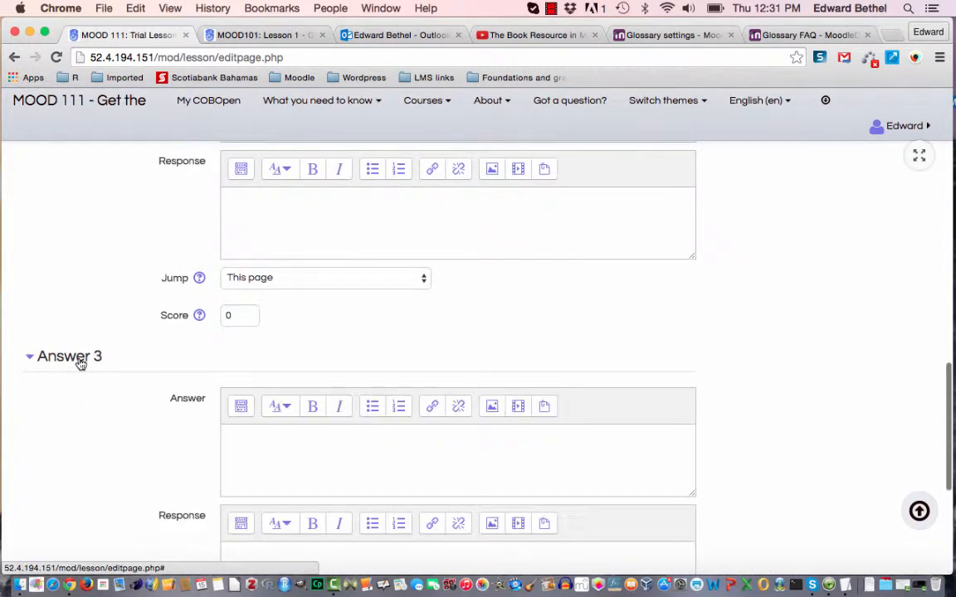
click(265, 451)
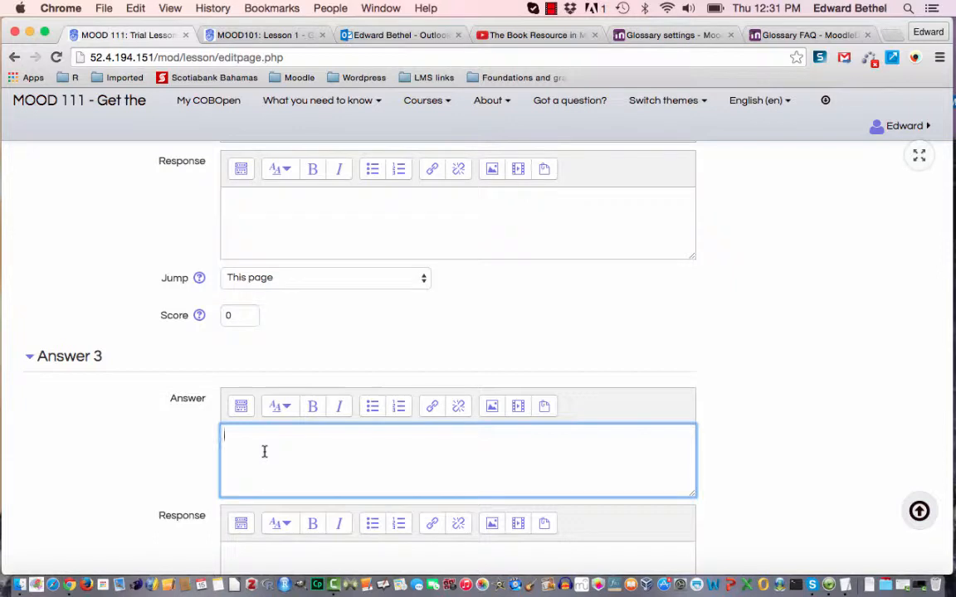
text(A multimedia embedded resource)
scroll(265, 452, down, 4)
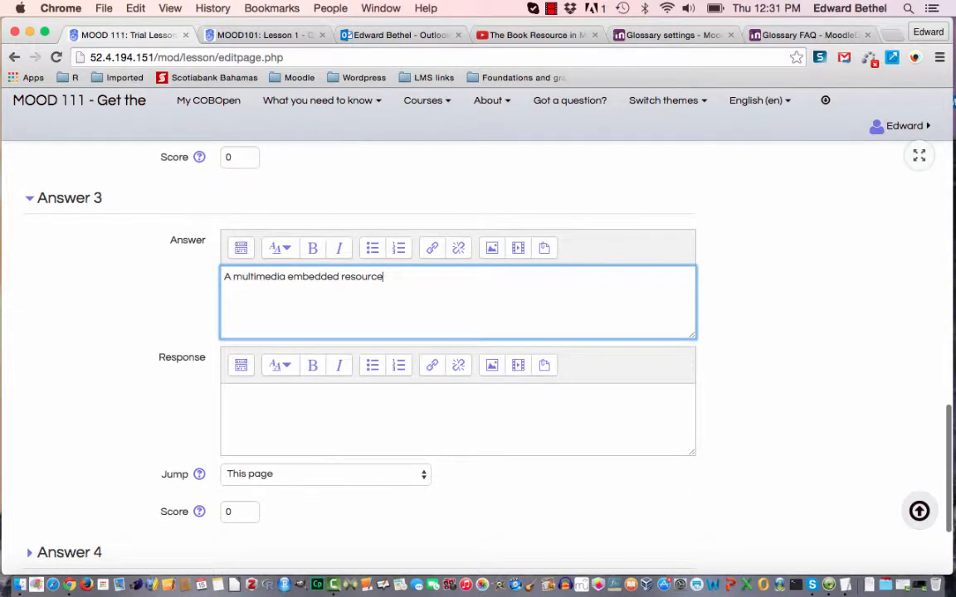
Step: Enter "An online discussion board that allows learners to share their ideas with one another." as answer 4 and save the question page
scroll(265, 451, down, 2)
scroll(265, 452, down, 2)
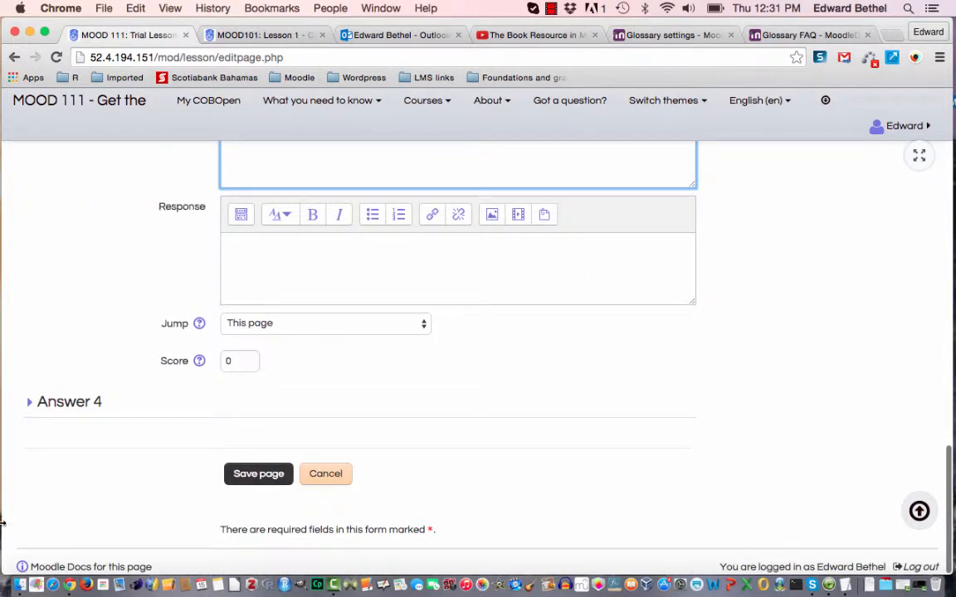
click(93, 402)
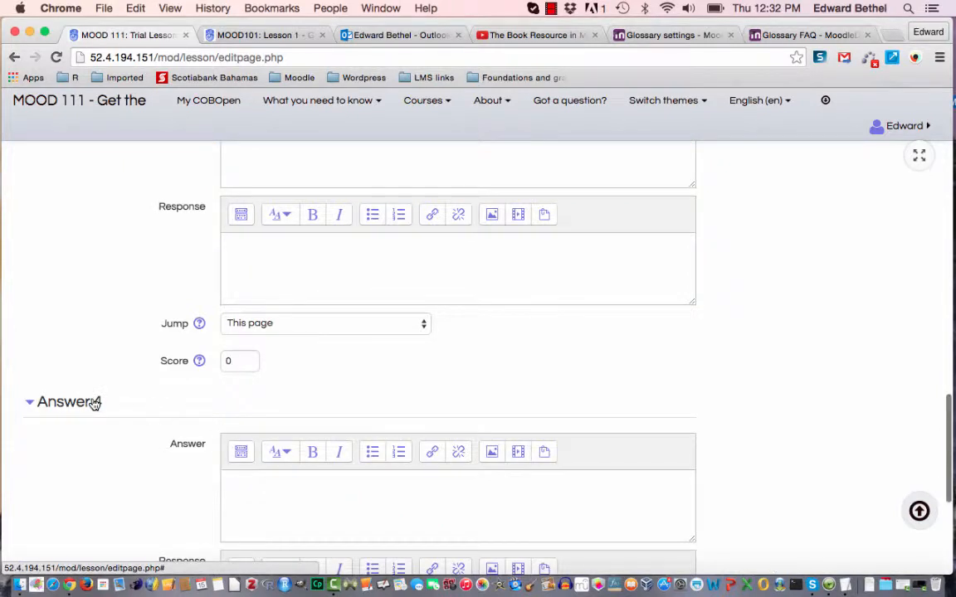
click(377, 502)
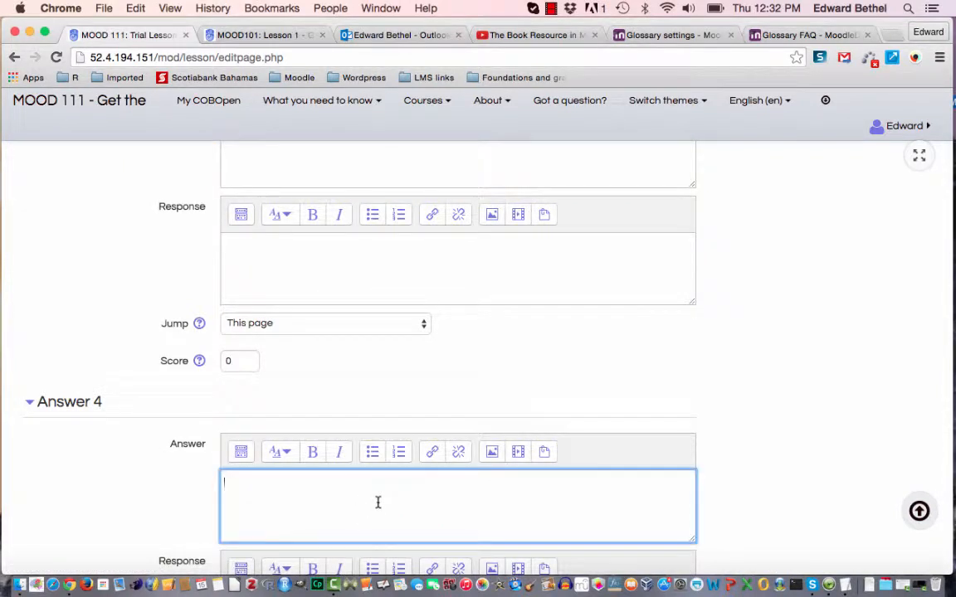
text(An online discussion board that allows learners to share their ideas with one another.)
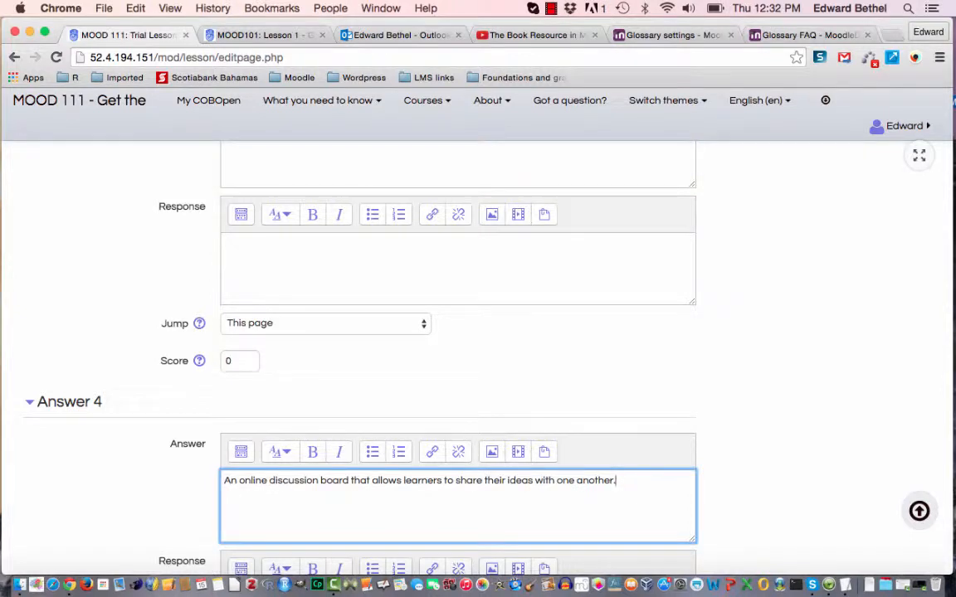
scroll(456, 348, down, 5)
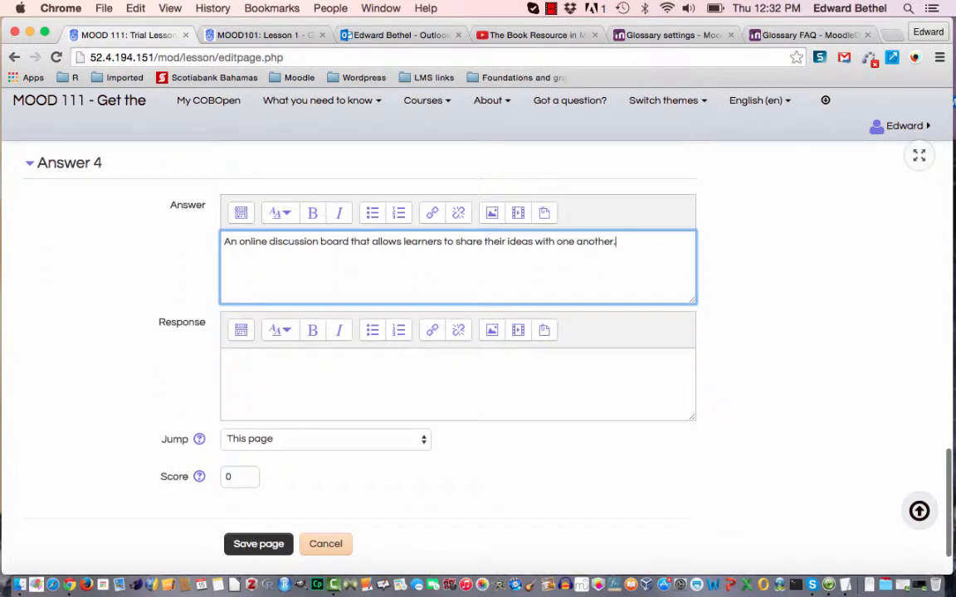
click(264, 545)
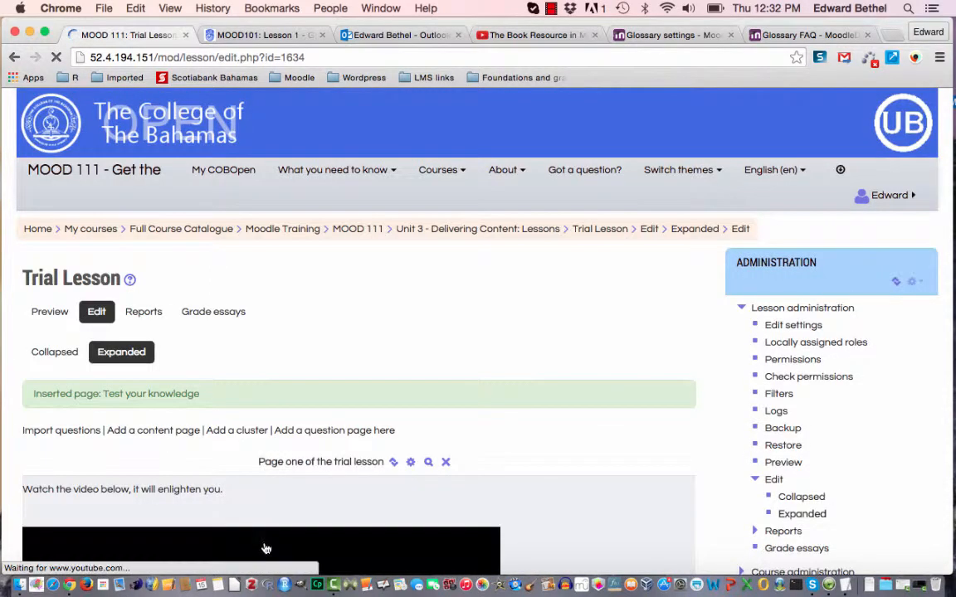
Step: Review the question page's answers, scores and jumps in the lesson's expanded edit view
scroll(265, 548, down, 15)
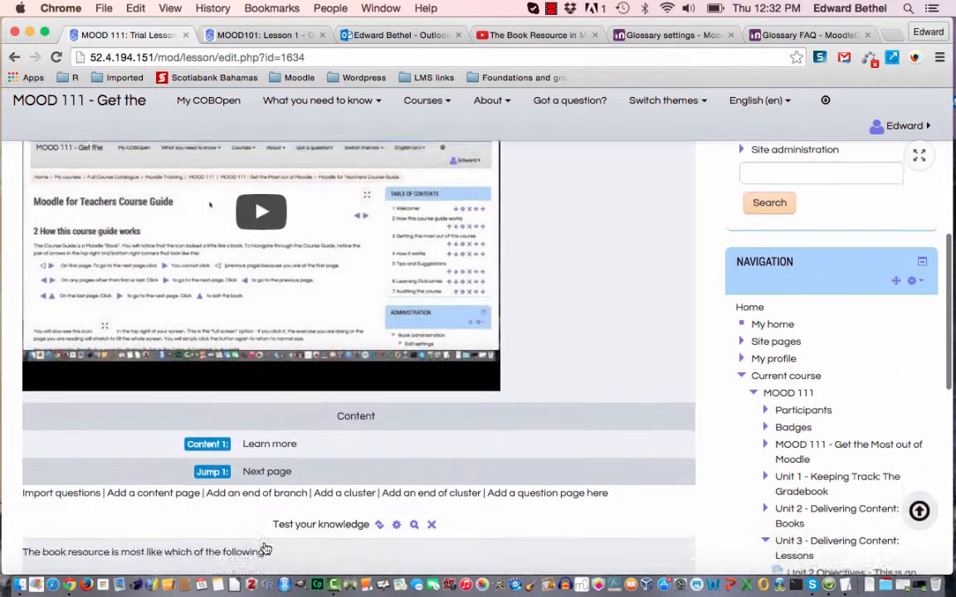
scroll(266, 549, down, 5)
scroll(266, 548, up, 12)
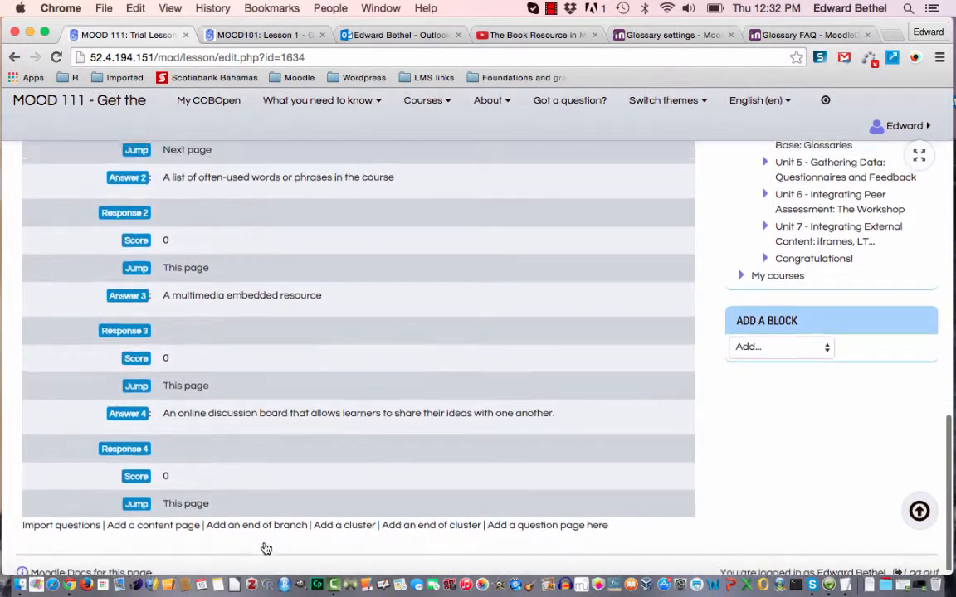
Step: Preview the lesson from page one and go down to its Learn more button
scroll(266, 549, up, 5)
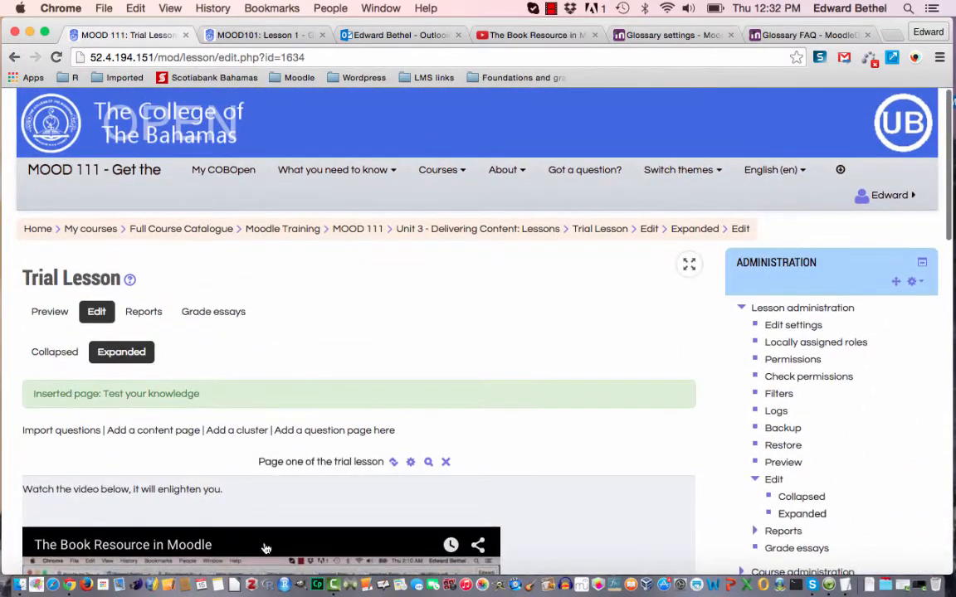
scroll(265, 548, down, 4)
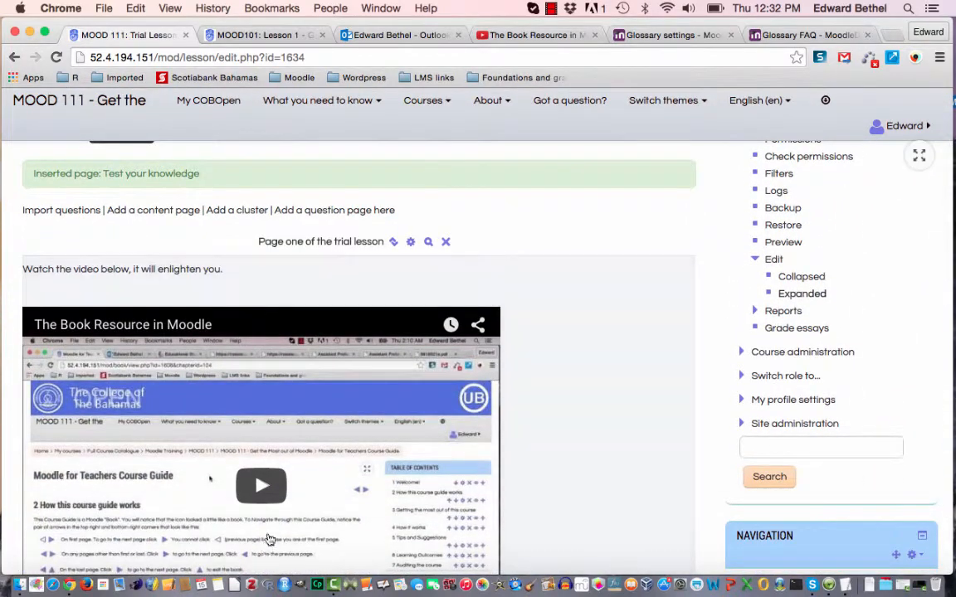
click(428, 243)
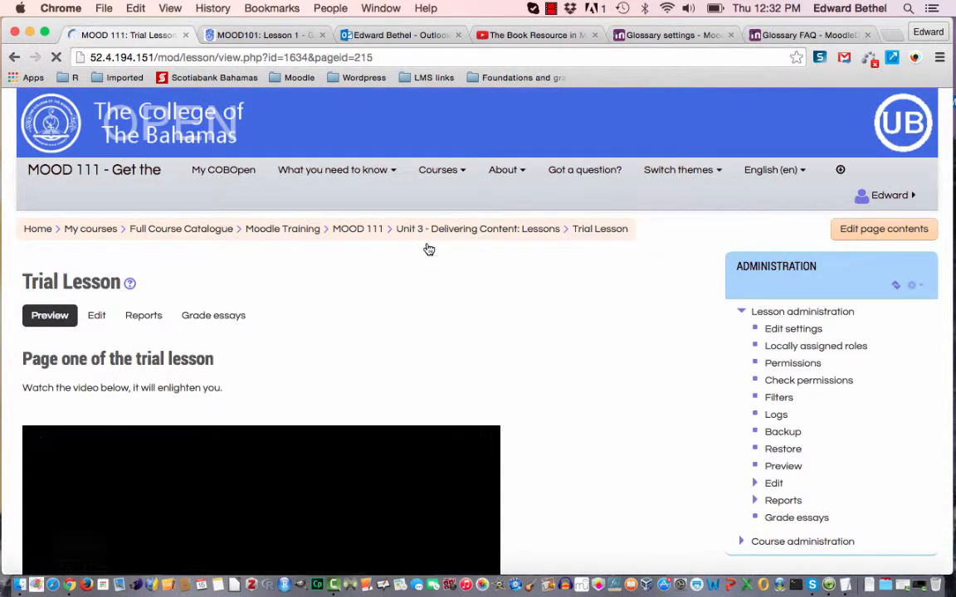
scroll(559, 410, down, 5)
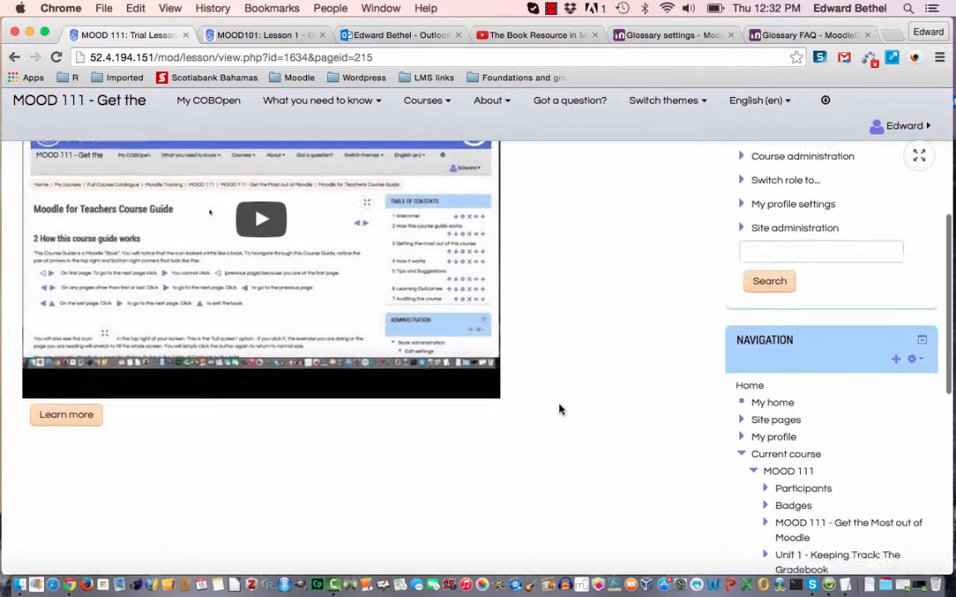
Step: Test the previewed question with "A list of often-used words or phrases in the course" and retry with the Moodle HTML pages answer
click(70, 404)
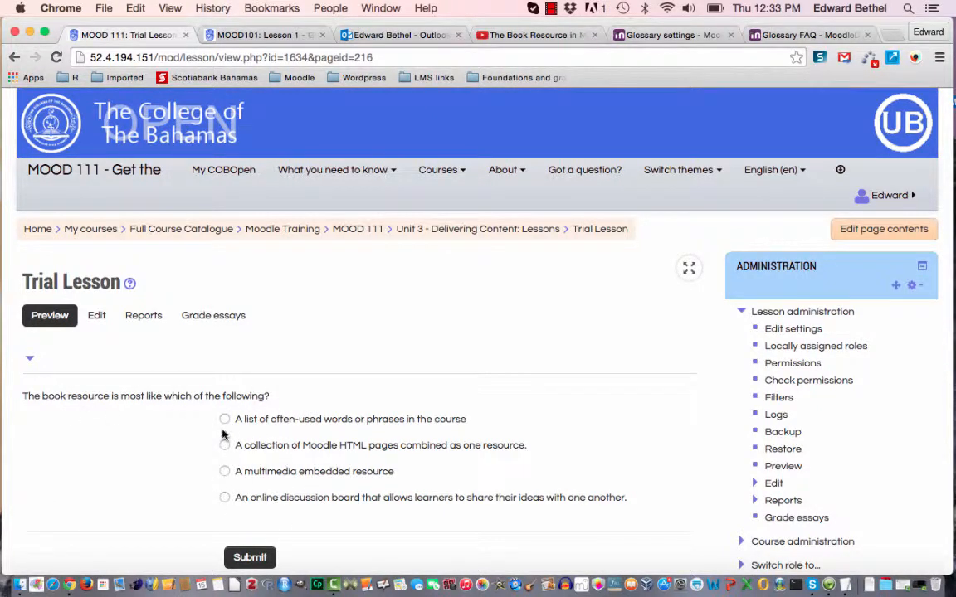
click(225, 419)
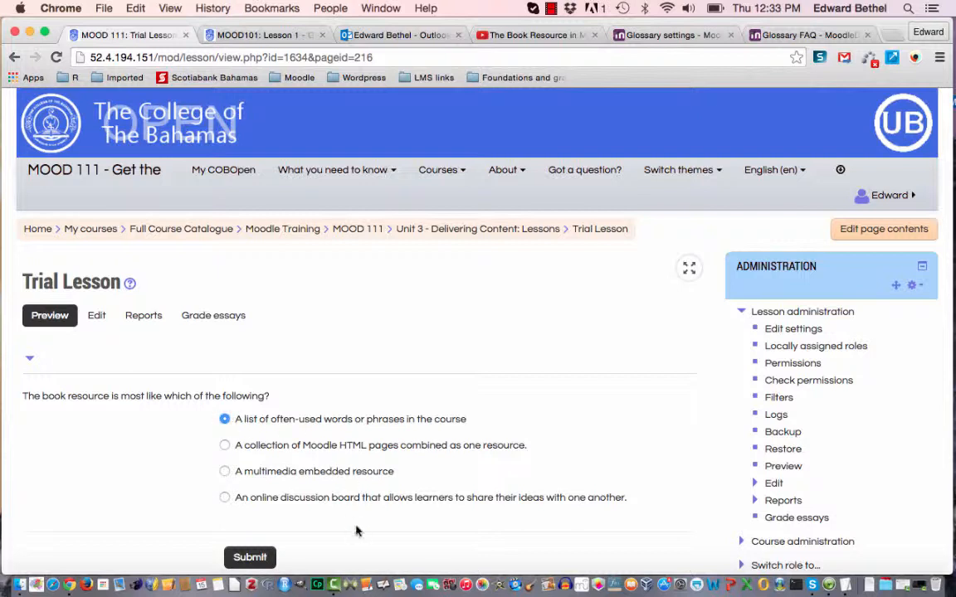
click(257, 560)
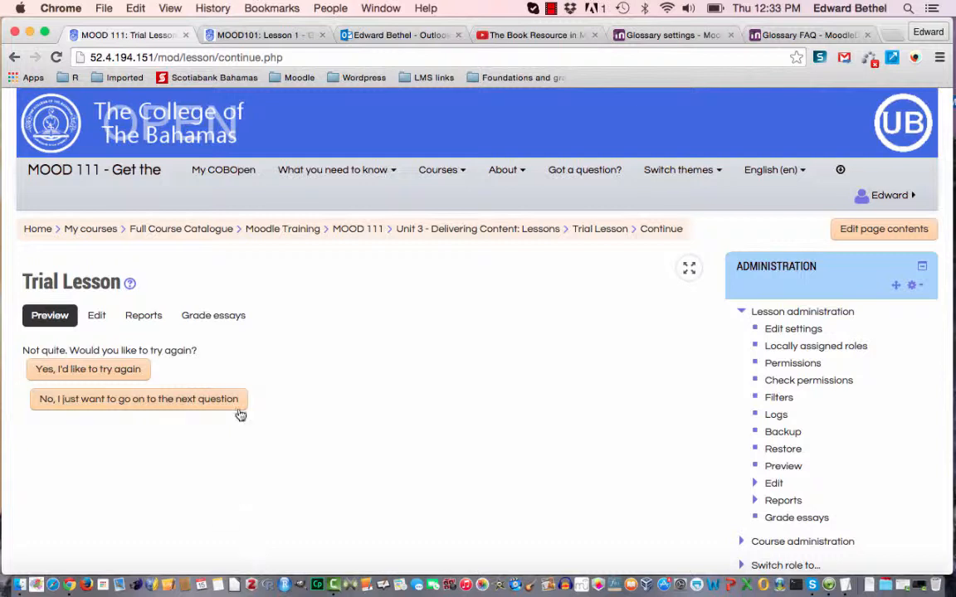
click(113, 371)
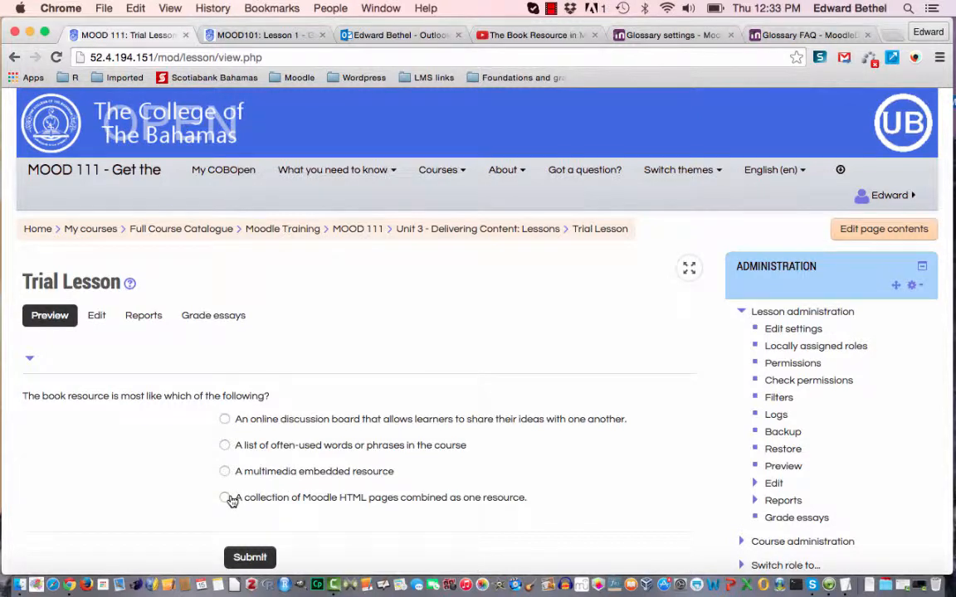
click(255, 558)
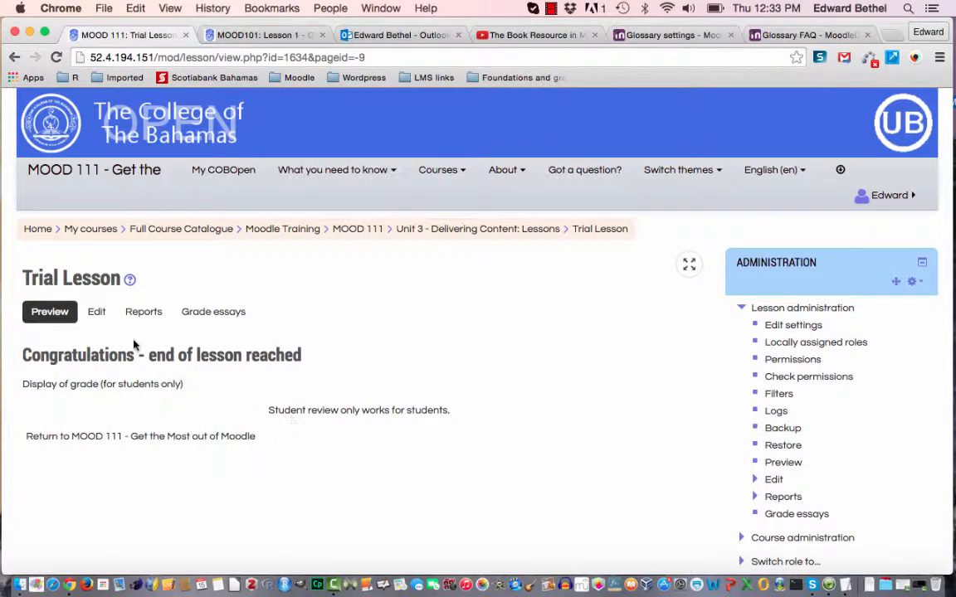
Step: Return to editing the lesson and add a content page titled "Let's summarize!" after the question page
click(99, 315)
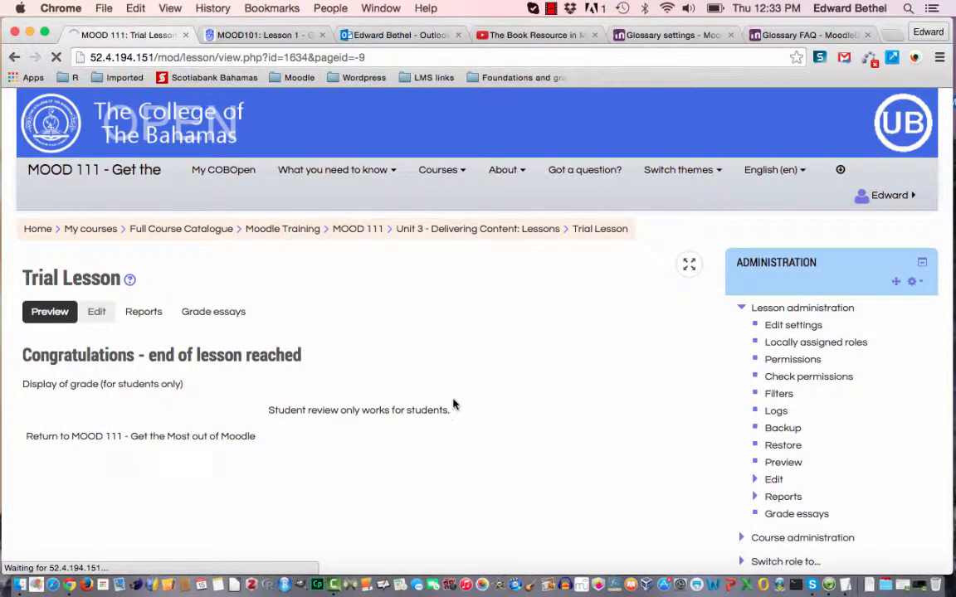
scroll(452, 403, down, 8)
scroll(452, 404, down, 15)
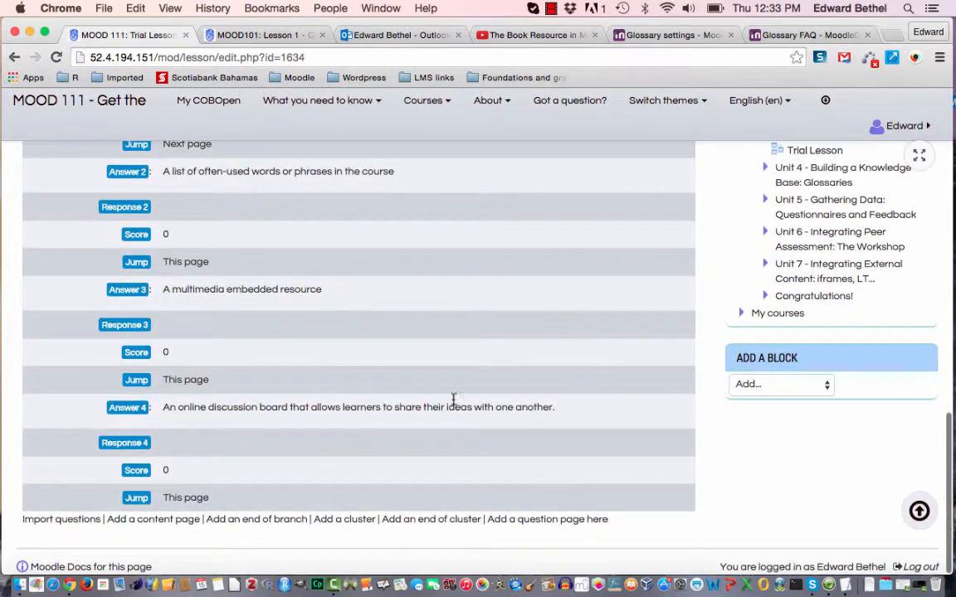
click(159, 523)
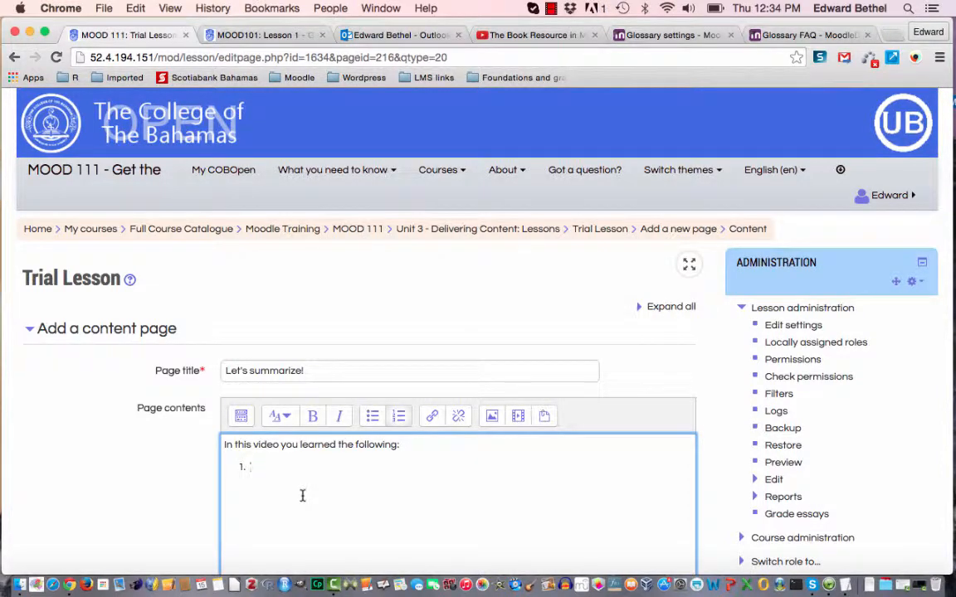
Step: Fill the numbered list with creating a book resource in Moodle, content types delivered effectively using Moodle books, and adding rich content to the Moodle book
text(how to create a book resource in moodle; types of content that can be delivered effectively using Moodle books; how to add rich content to the Moodle book)
scroll(478, 332, down, 5)
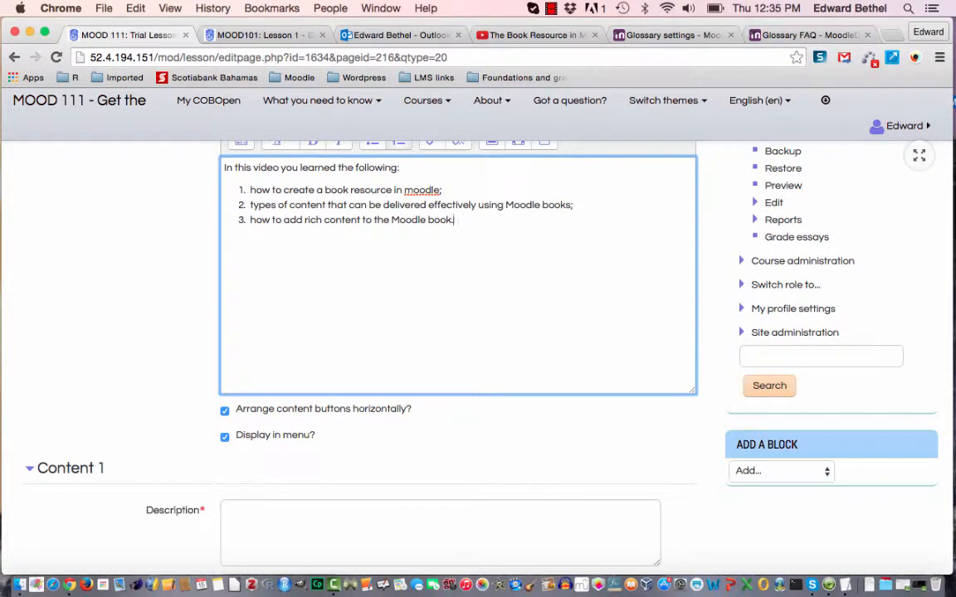
Step: Enter "Congratulations you have successfully completed the lesson!" as the Content 1 description
scroll(273, 531, down, 2)
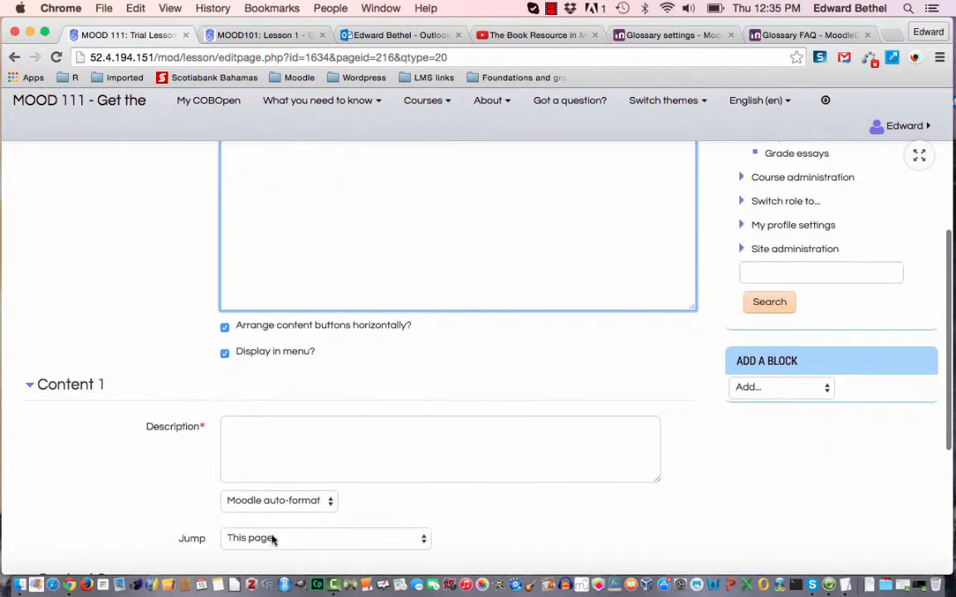
click(261, 431)
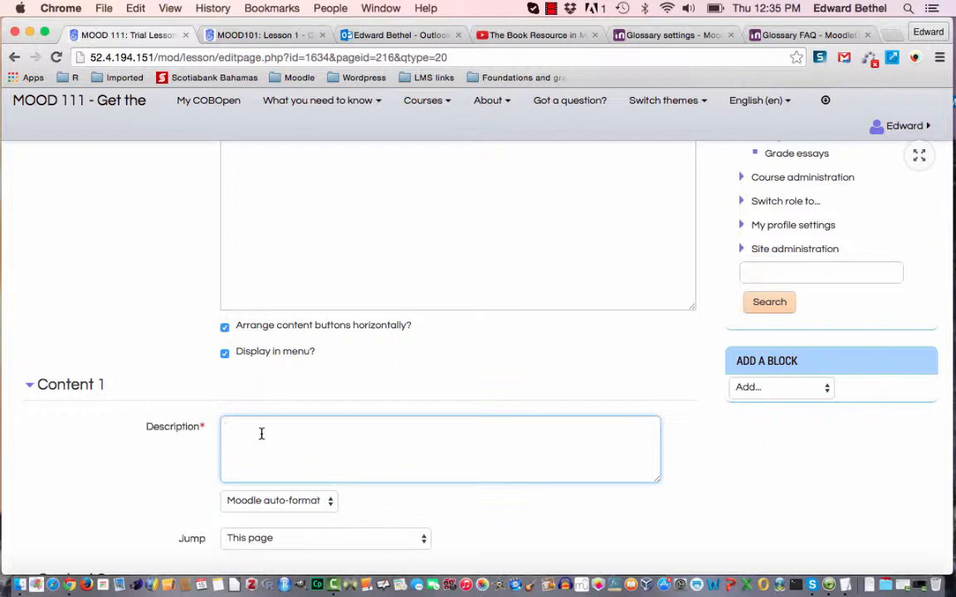
text(Congratulations you have succe)
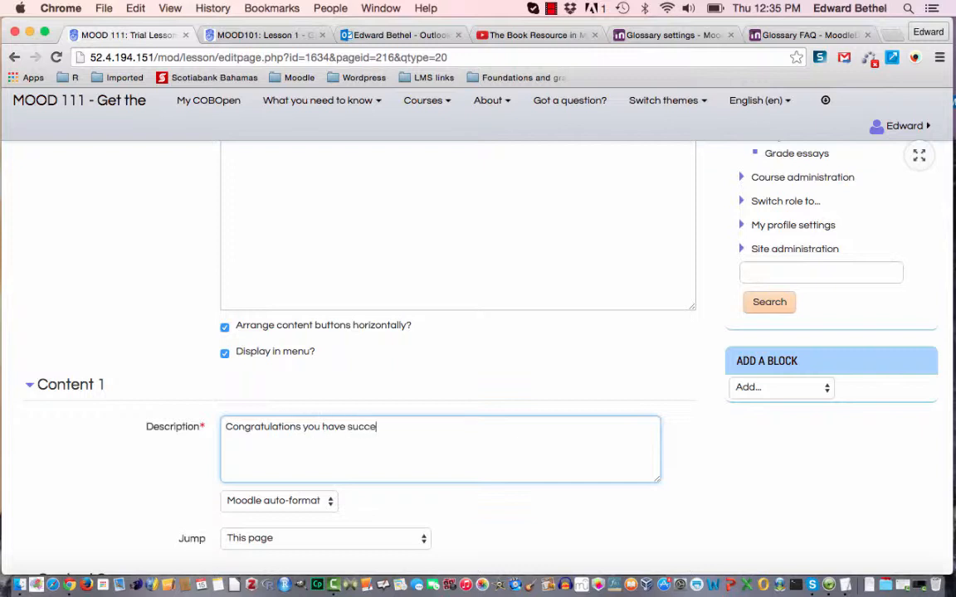
text(ssfully completed the le)
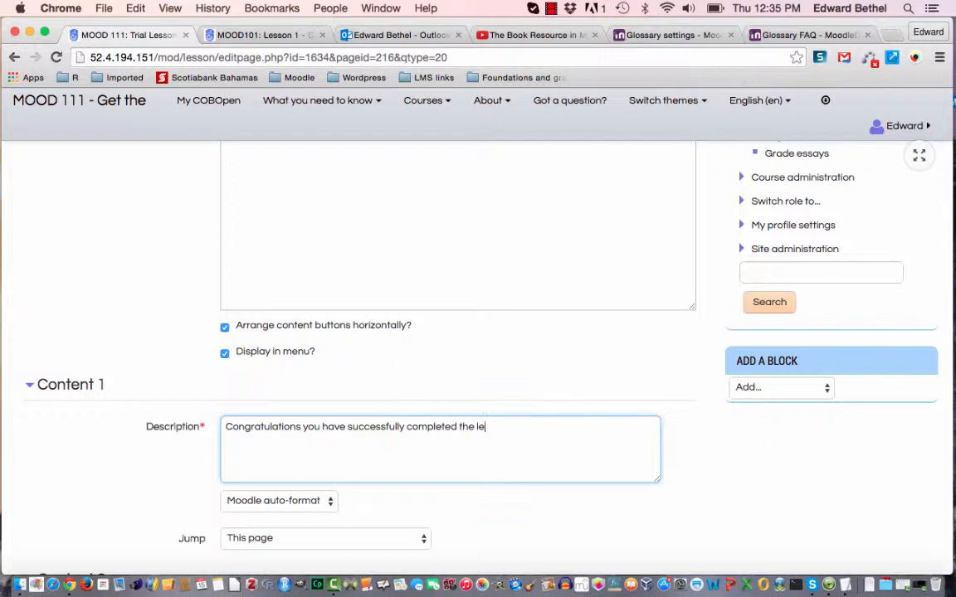
text(sson.)
text(!)
Step: Set the Content 1 jump to End of lesson and save the content page
click(258, 541)
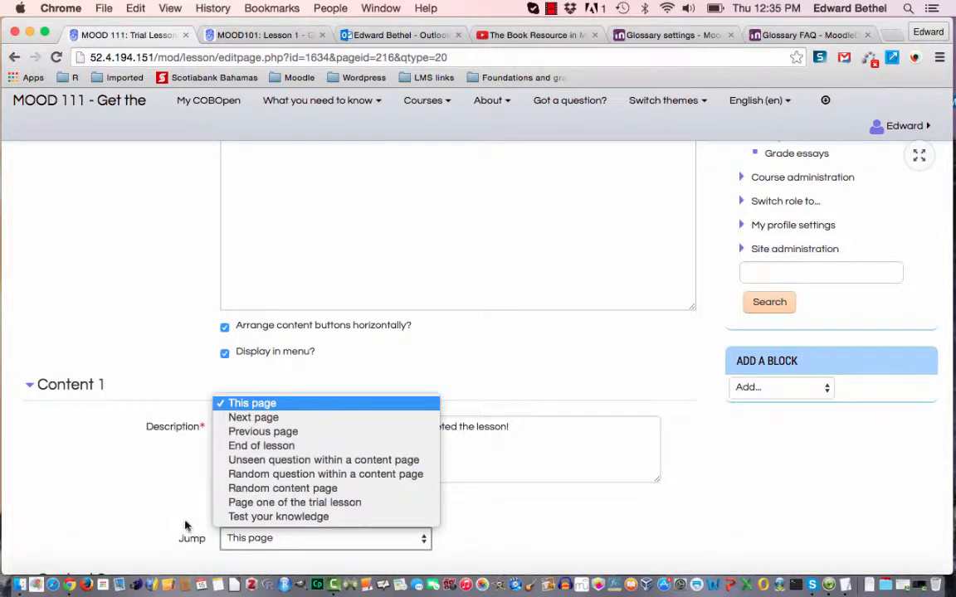
click(258, 449)
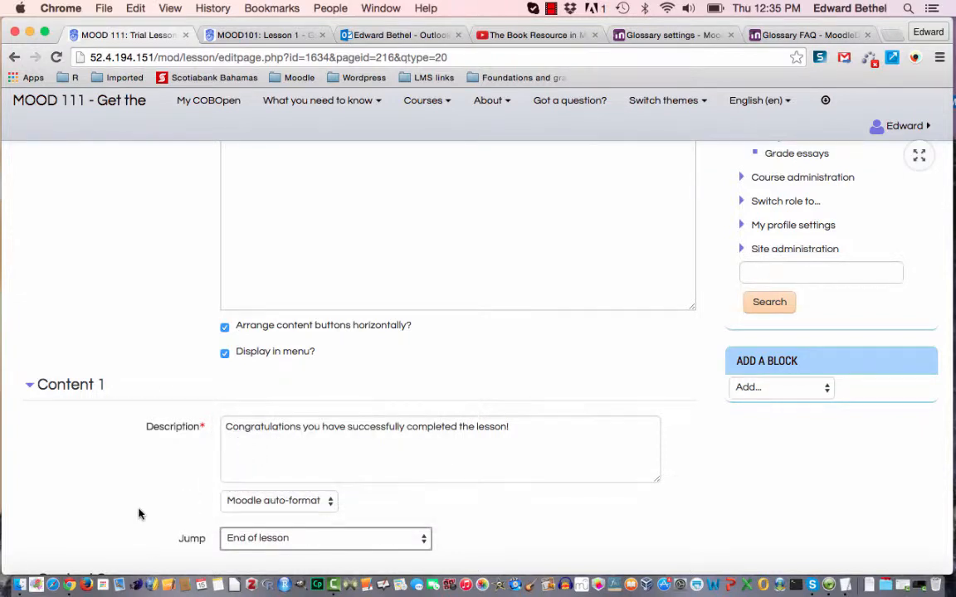
scroll(138, 512, down, 2)
scroll(139, 513, down, 5)
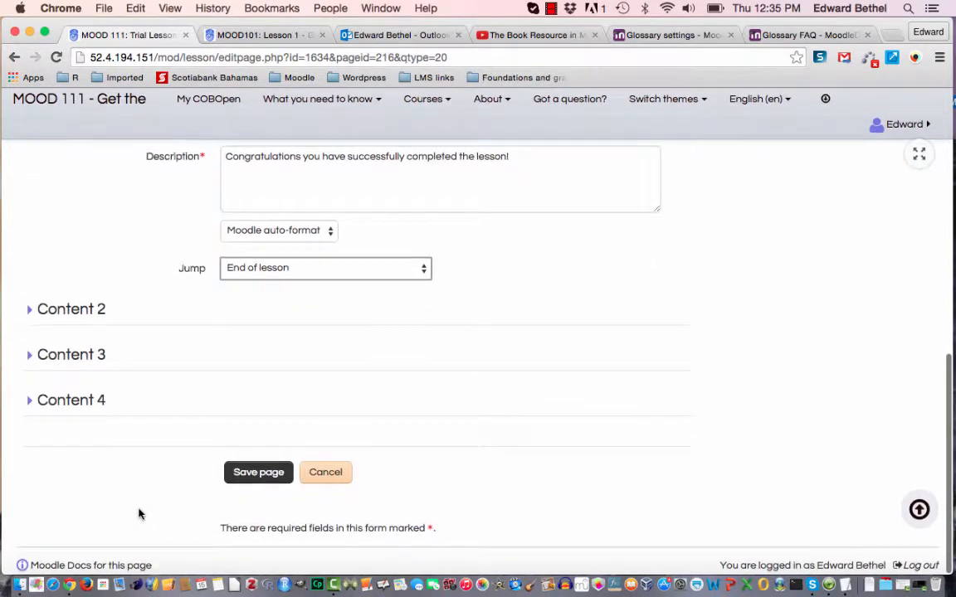
click(252, 478)
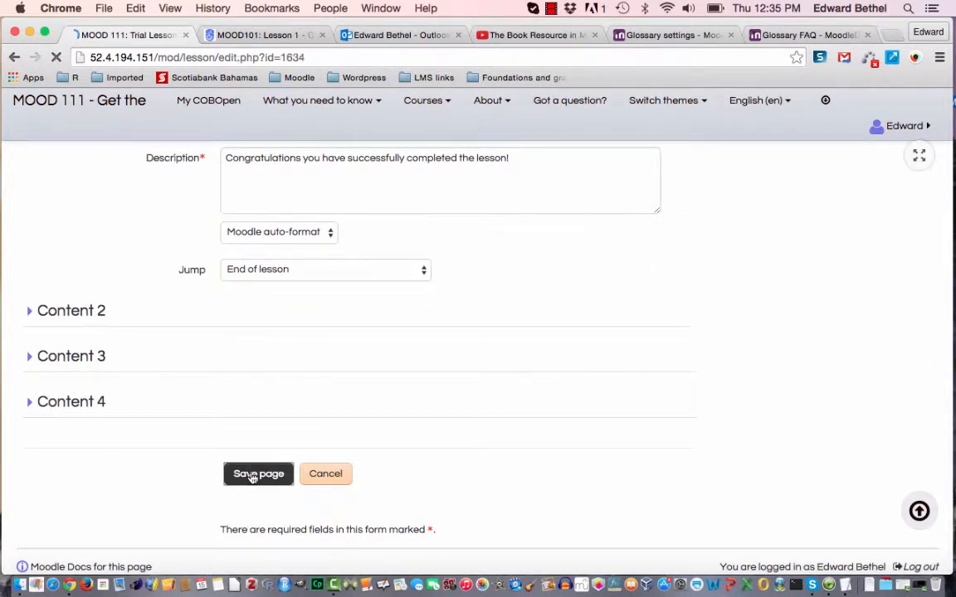
Step: Preview the lesson from page one and continue from the video page to the question
scroll(253, 478, down, 6)
scroll(252, 477, down, 4)
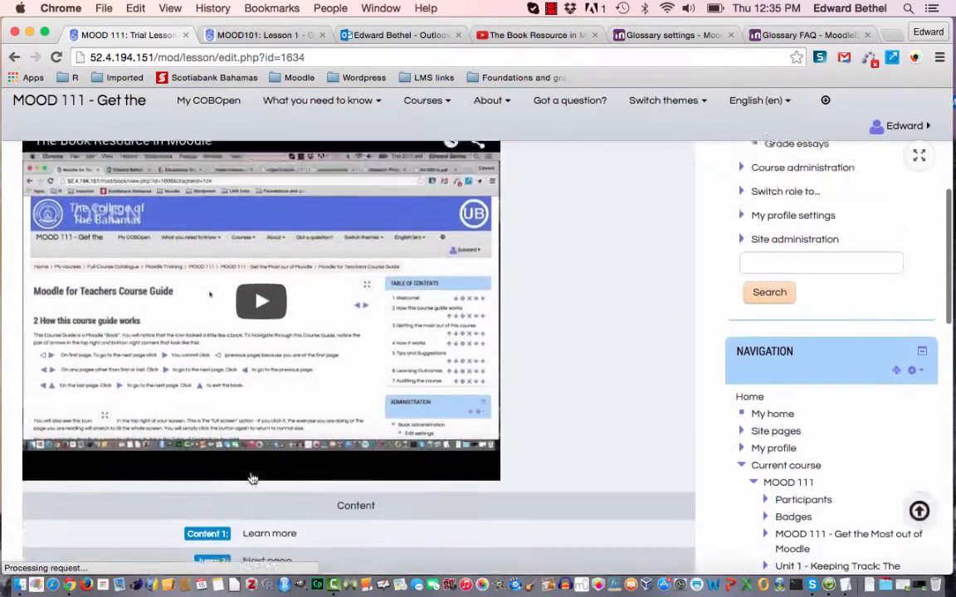
scroll(253, 478, down, 20)
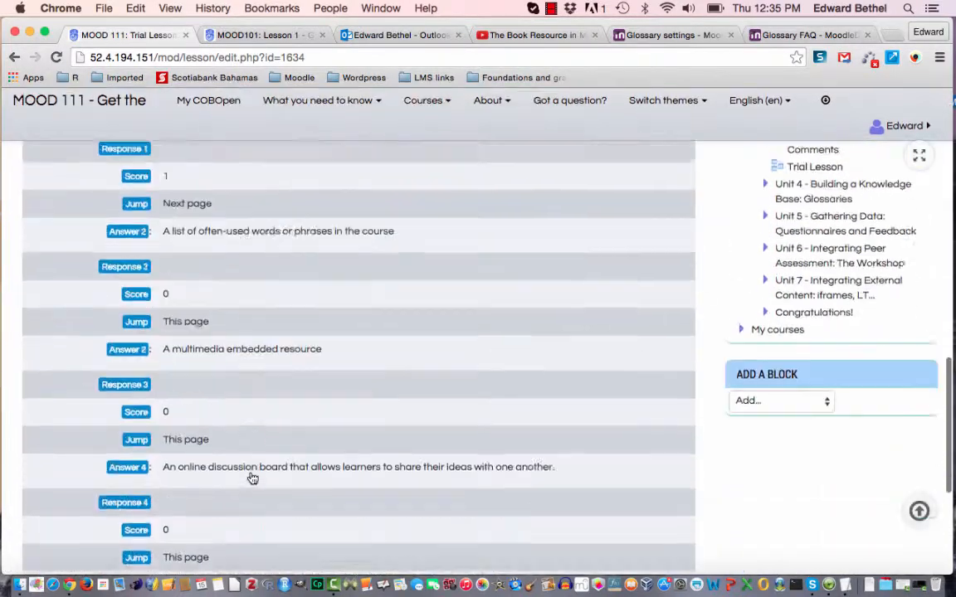
scroll(252, 478, up, 15)
scroll(252, 478, up, 10)
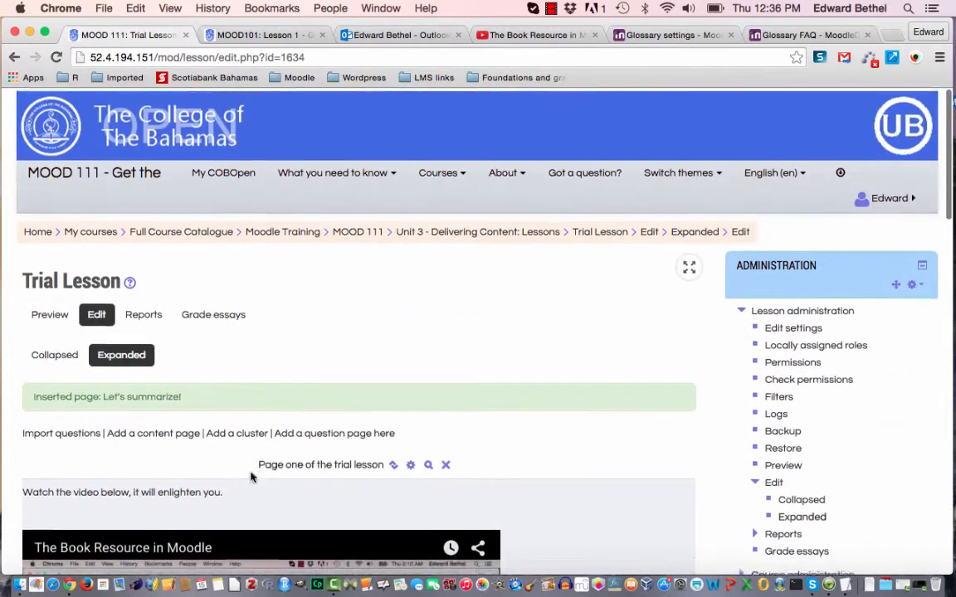
click(428, 463)
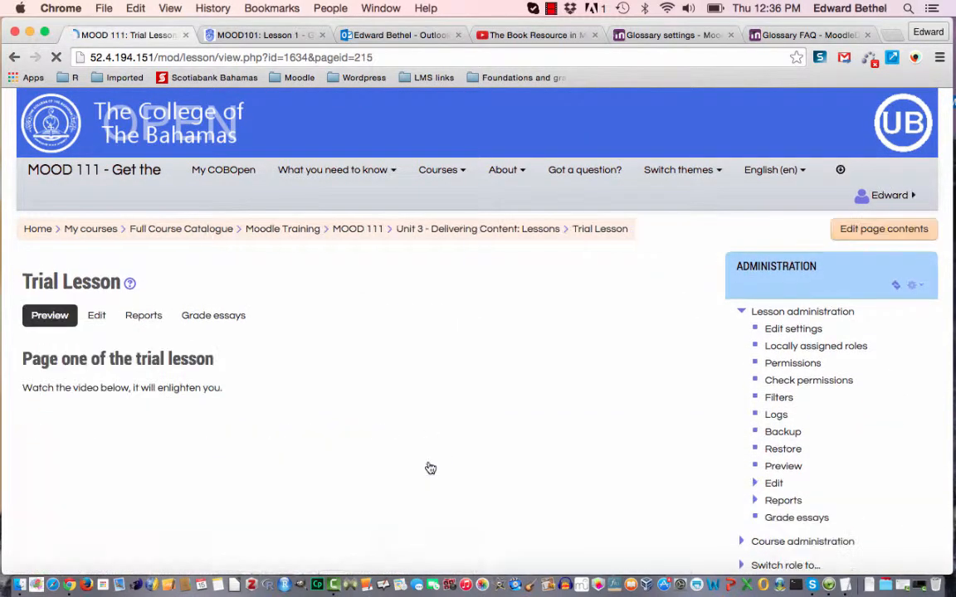
scroll(430, 468, down, 5)
scroll(430, 468, down, 1)
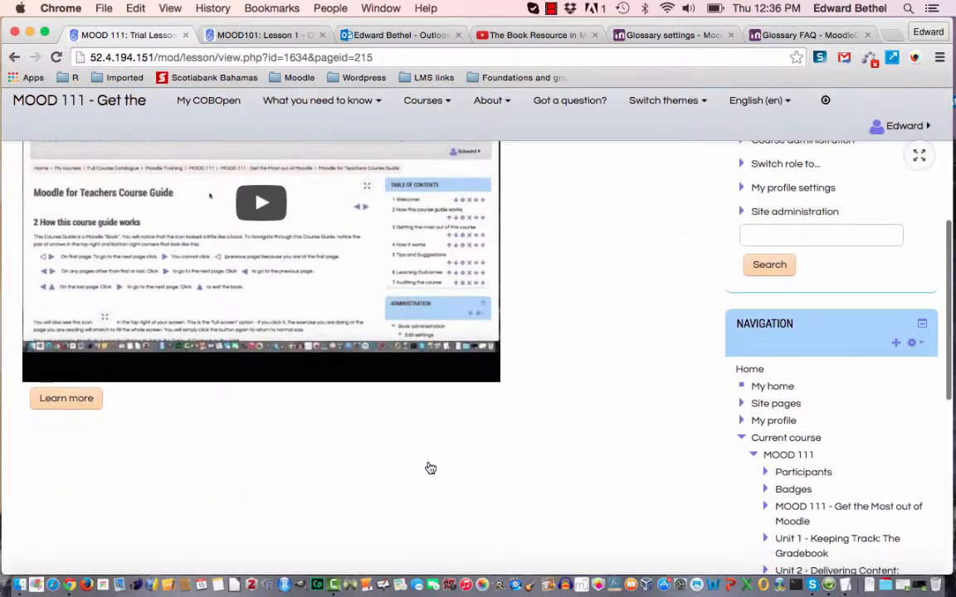
click(80, 405)
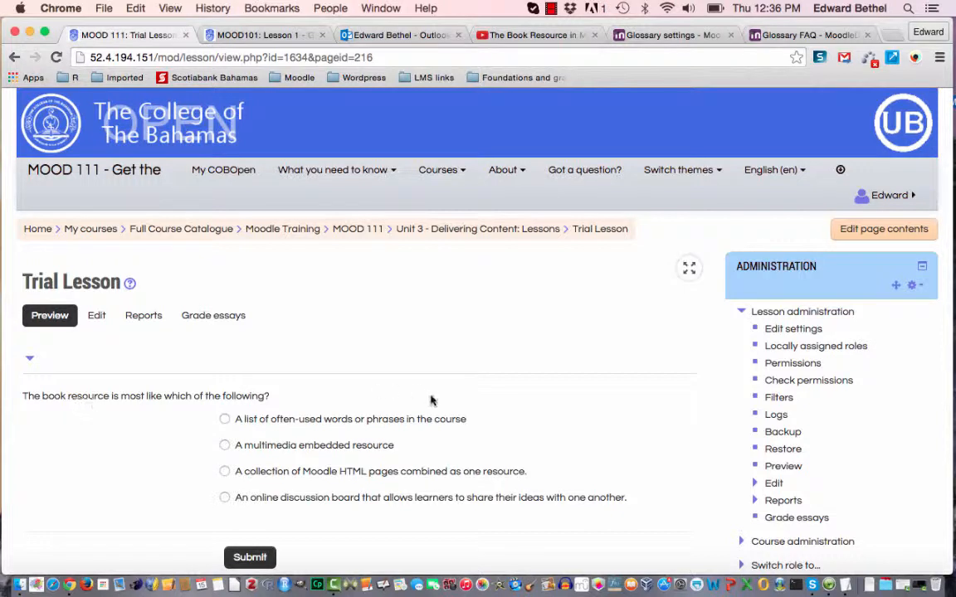
Step: Submit "A collection of Moodle HTML pages combined as one resource." as the answer and finish the lesson from the summary page
click(225, 472)
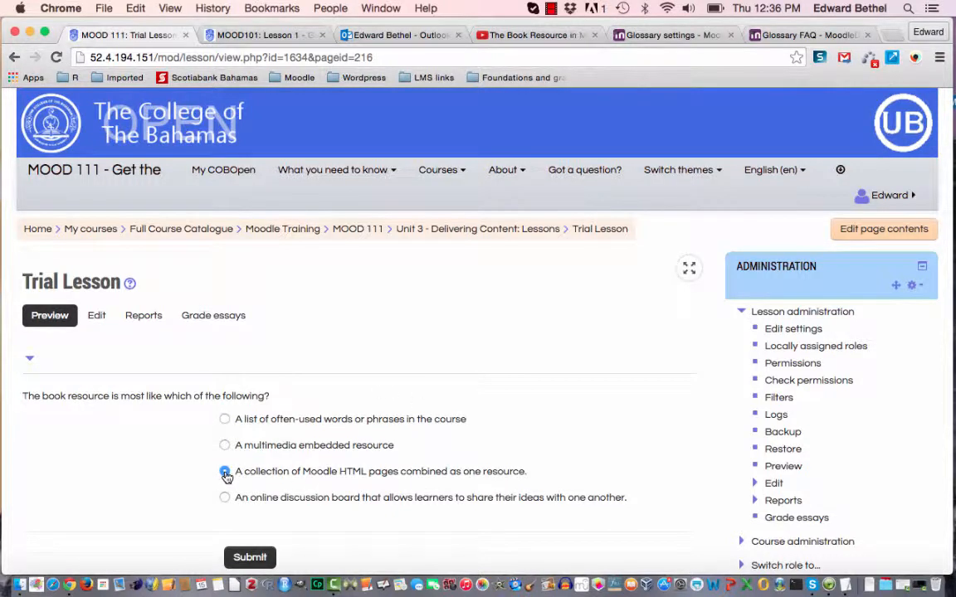
click(249, 557)
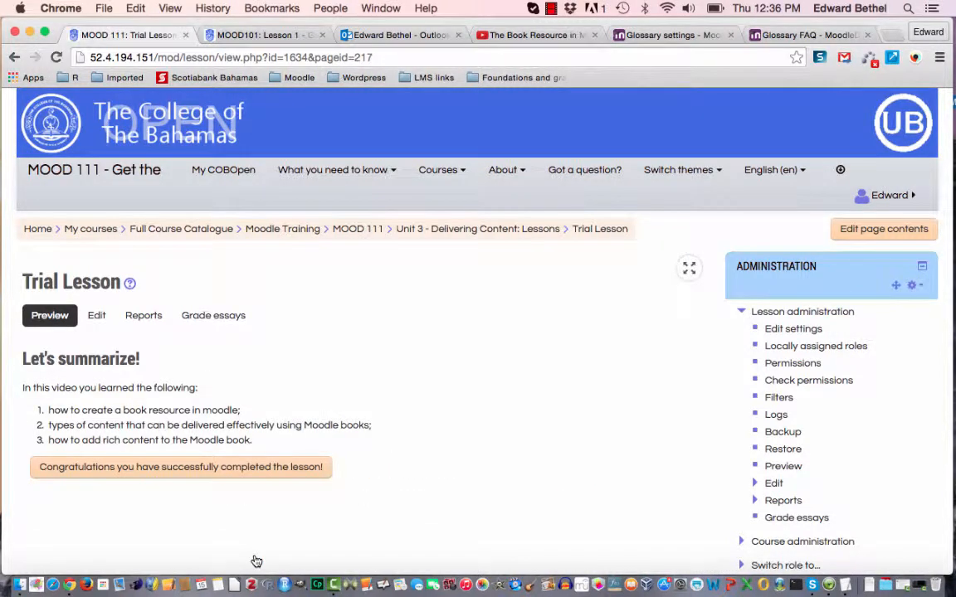
click(201, 470)
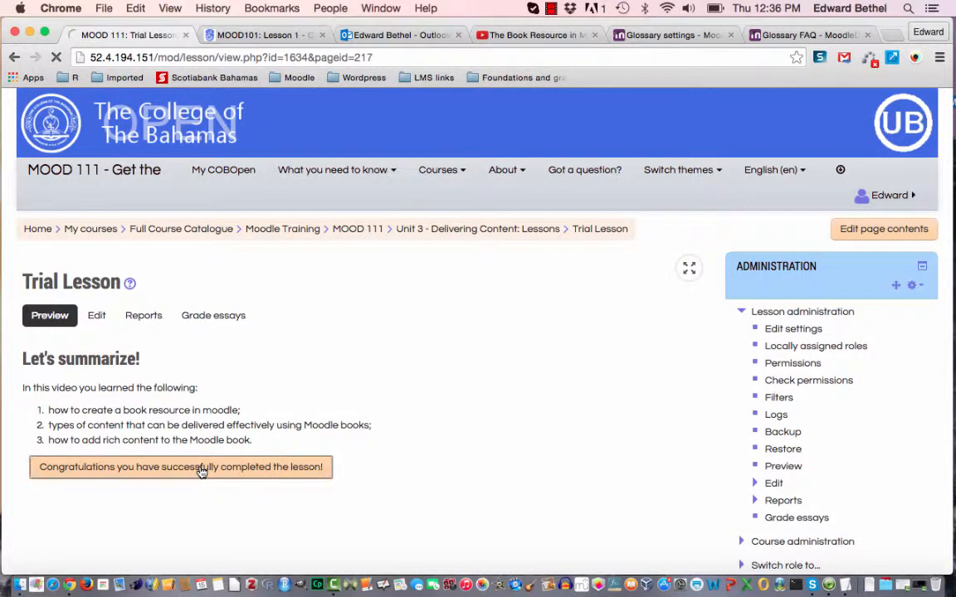